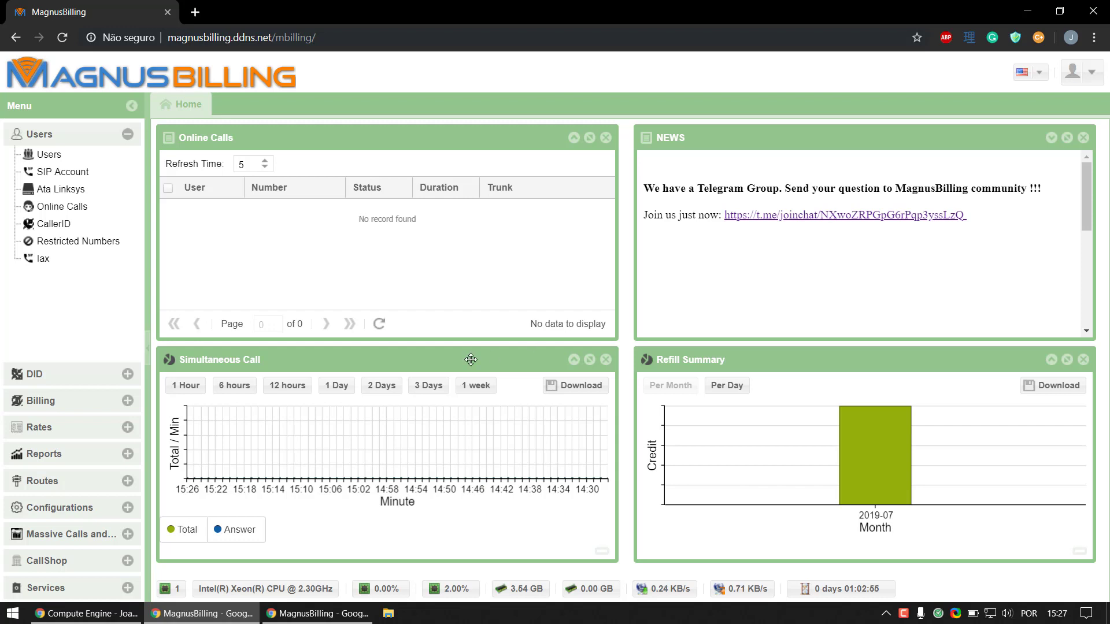
Step: Expand the Configurations section of the left menu to list user groups and settings
left_click(98, 505)
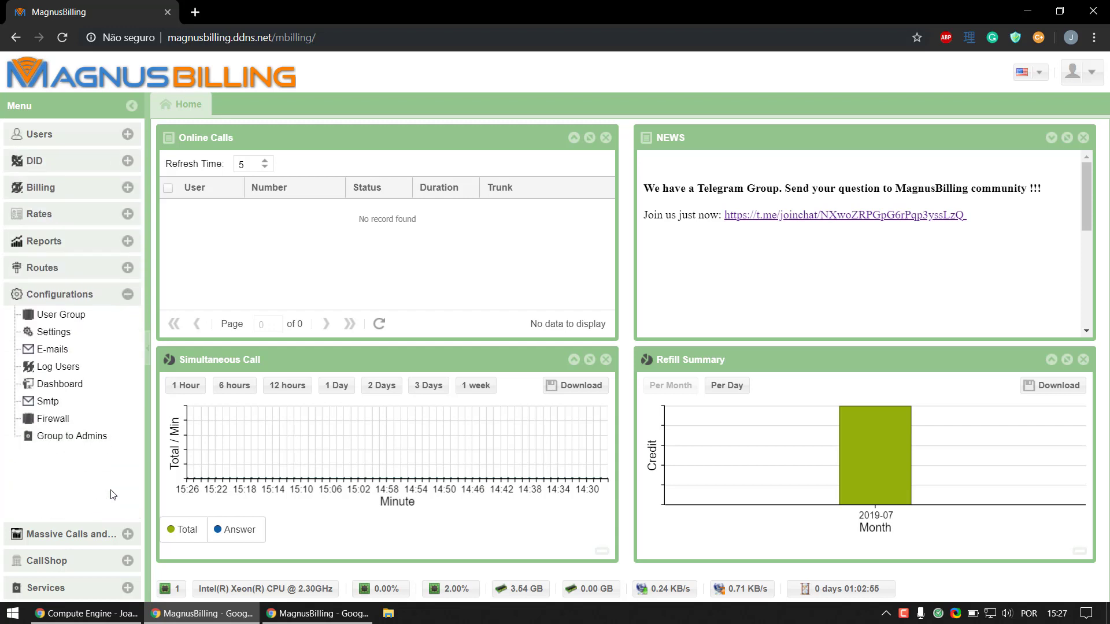
Step: Clone the Client user group into 'Client Cloned' and close the edit form
left_click(128, 320)
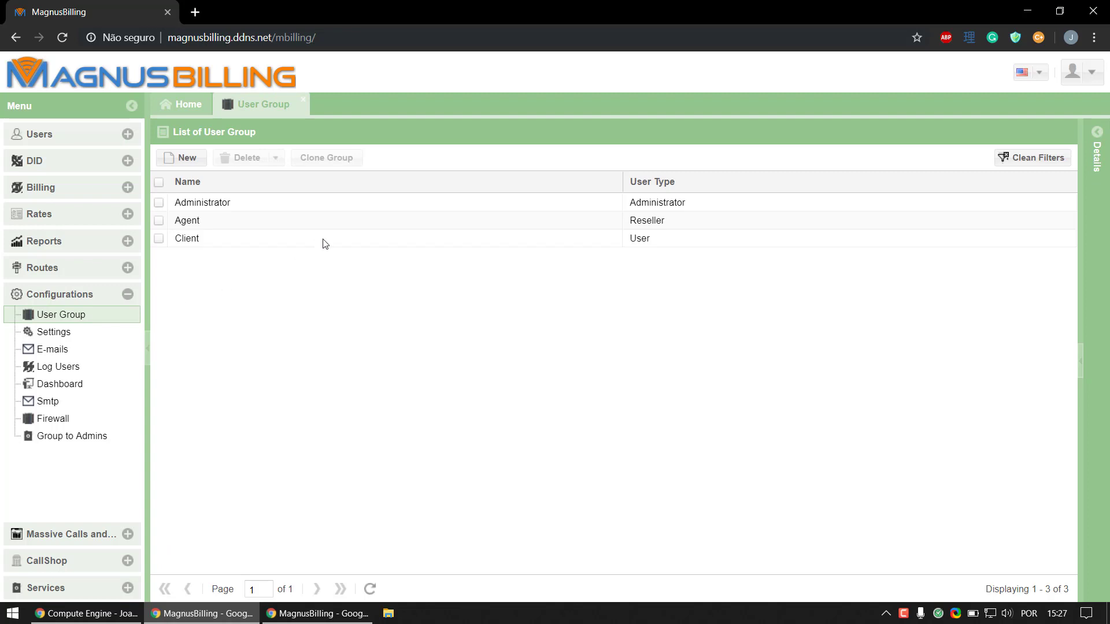
left_click(336, 237)
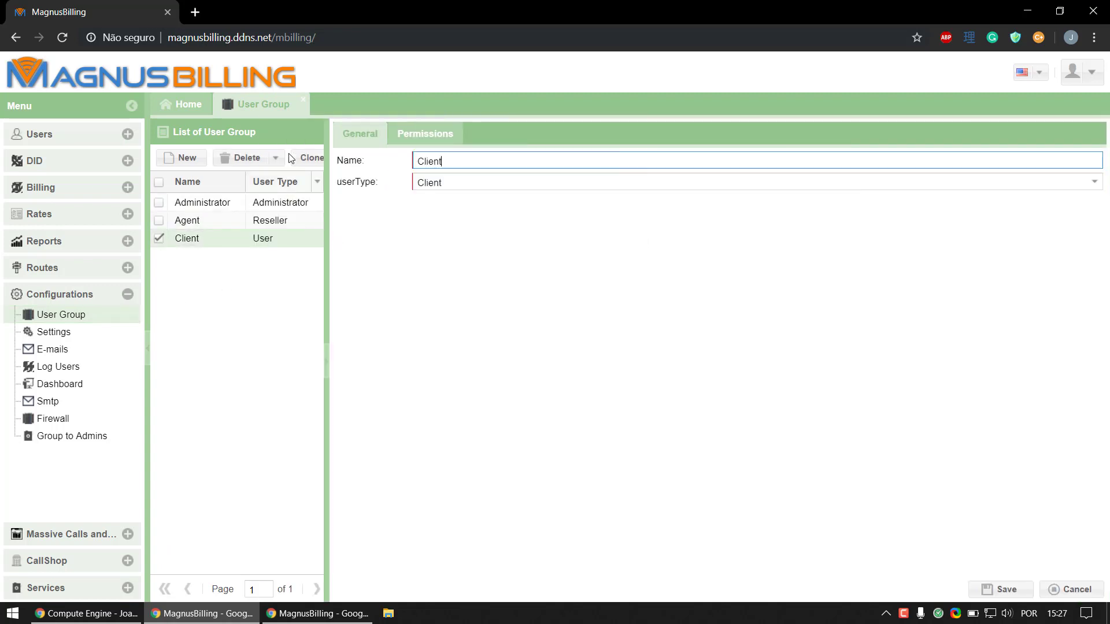
left_click(312, 158)
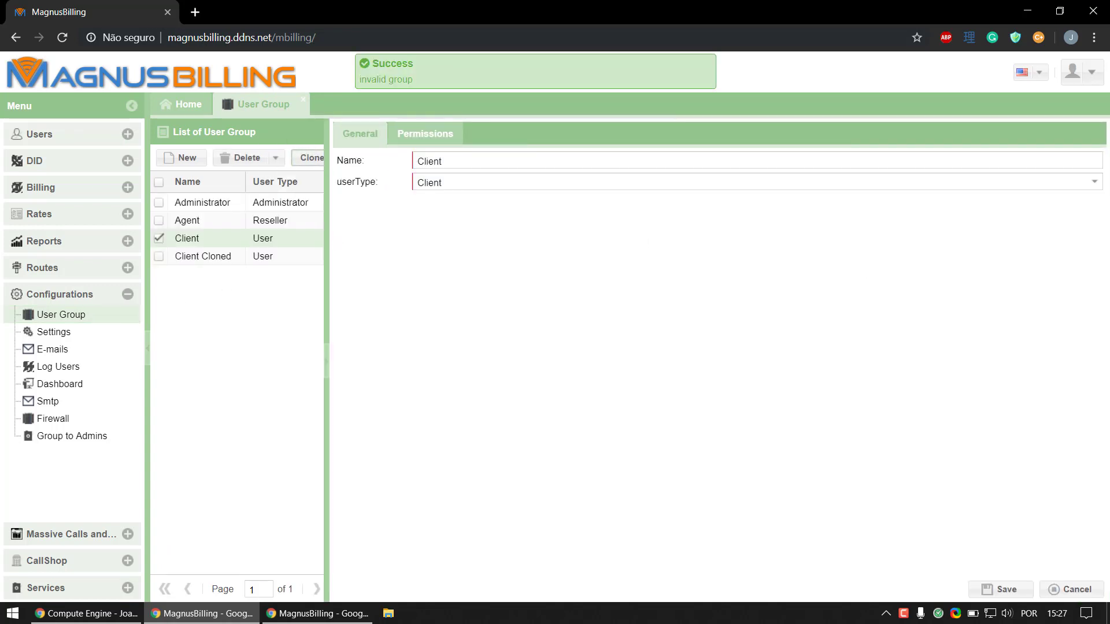
left_click(1076, 588)
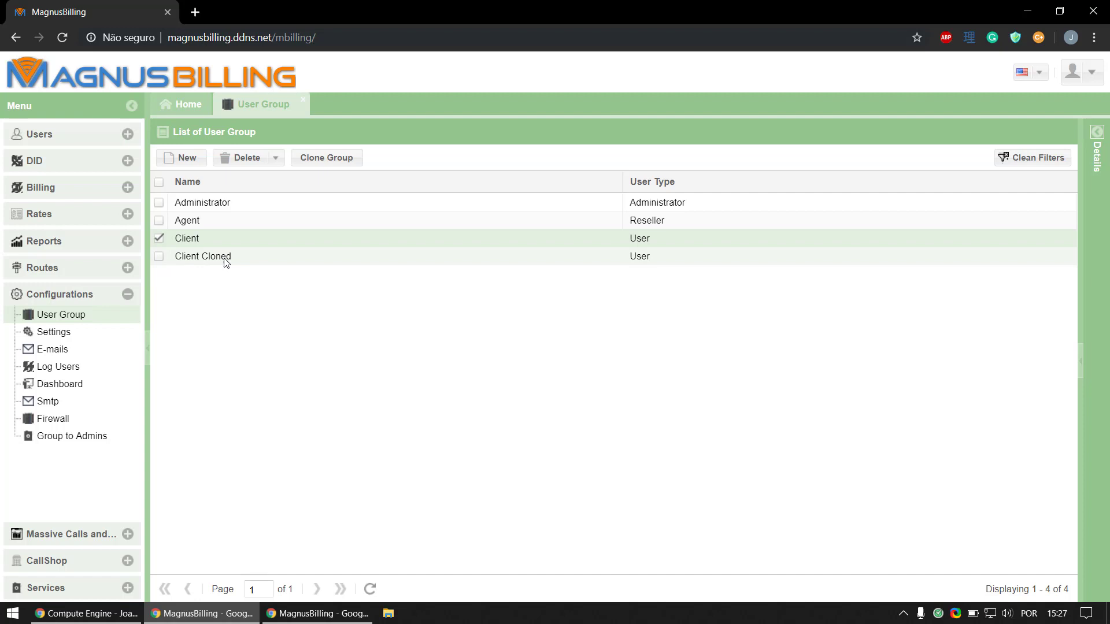
Step: Start a new user named agent in the Users list and enter its password
left_click(105, 140)
left_click(95, 160)
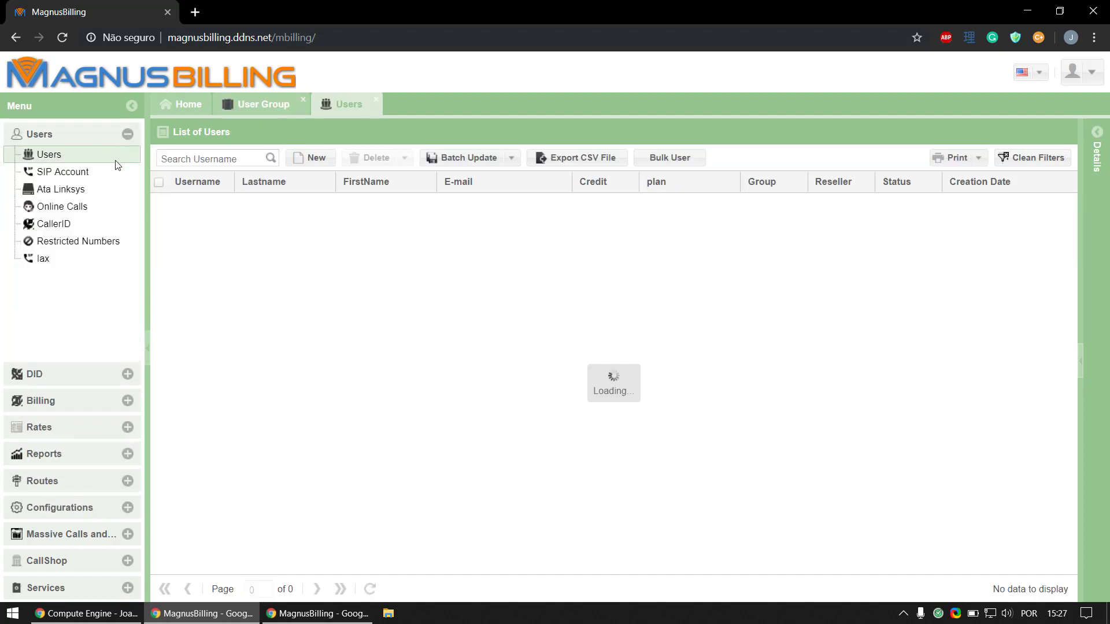
left_click(335, 158)
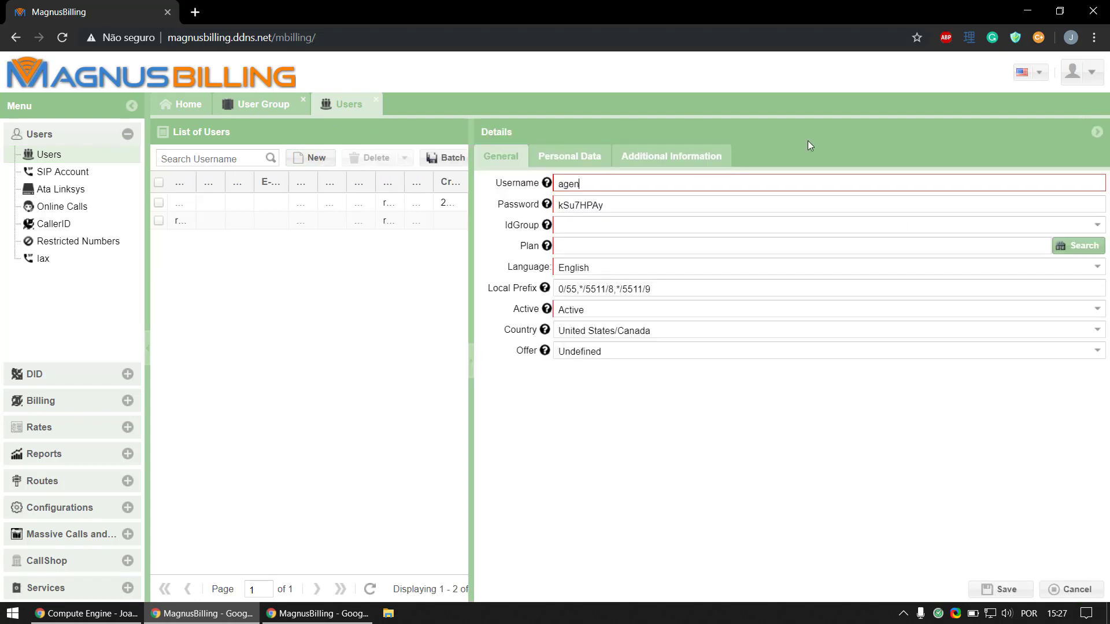
key("Tab")
type("testing")
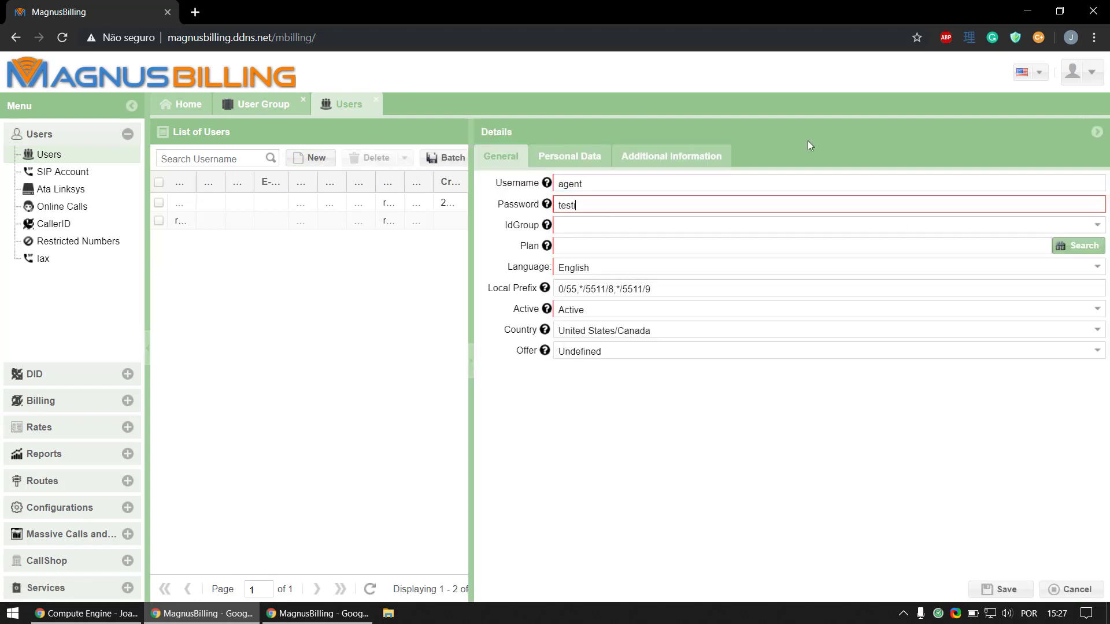
Step: Put the user in the Agent group, with Client Cloned for its users and the master plan, and save
left_click(1095, 225)
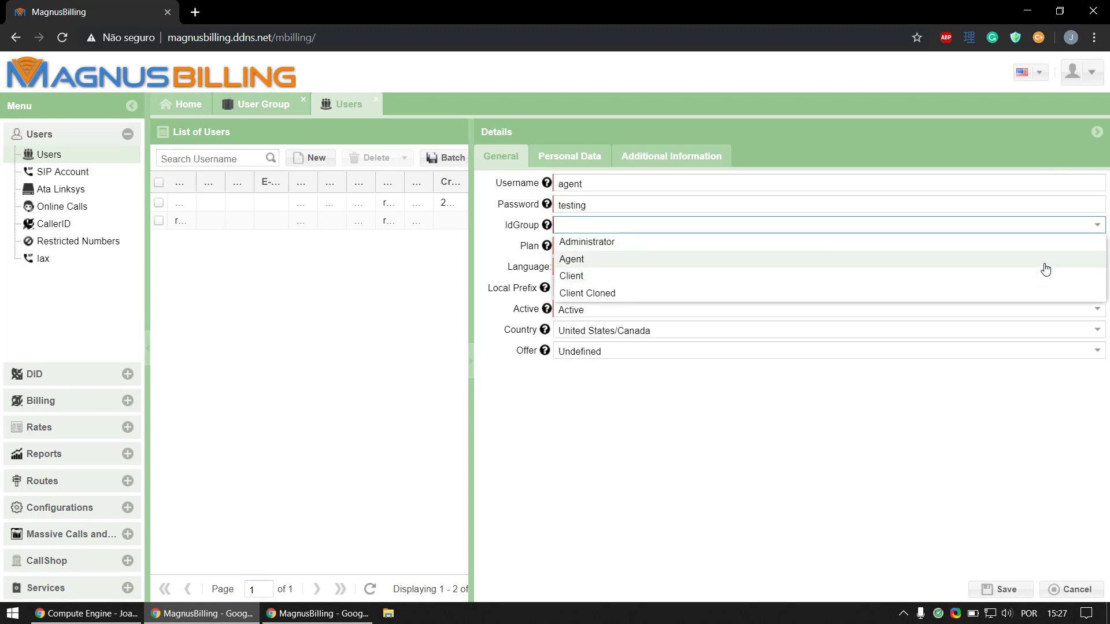
left_click(1043, 261)
left_click(800, 257)
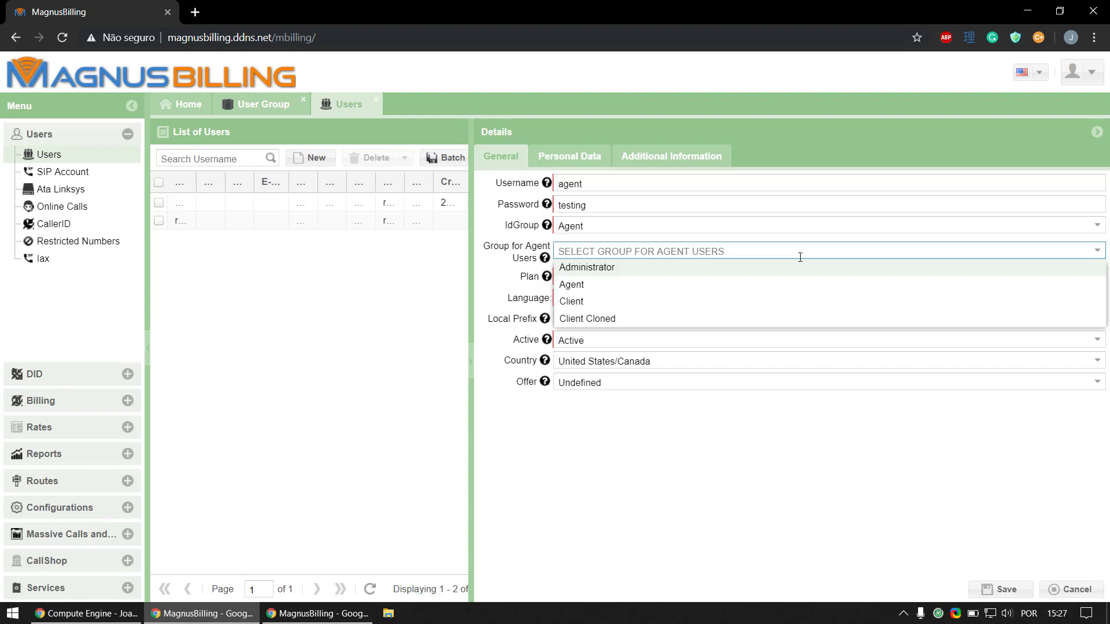
left_click(696, 318)
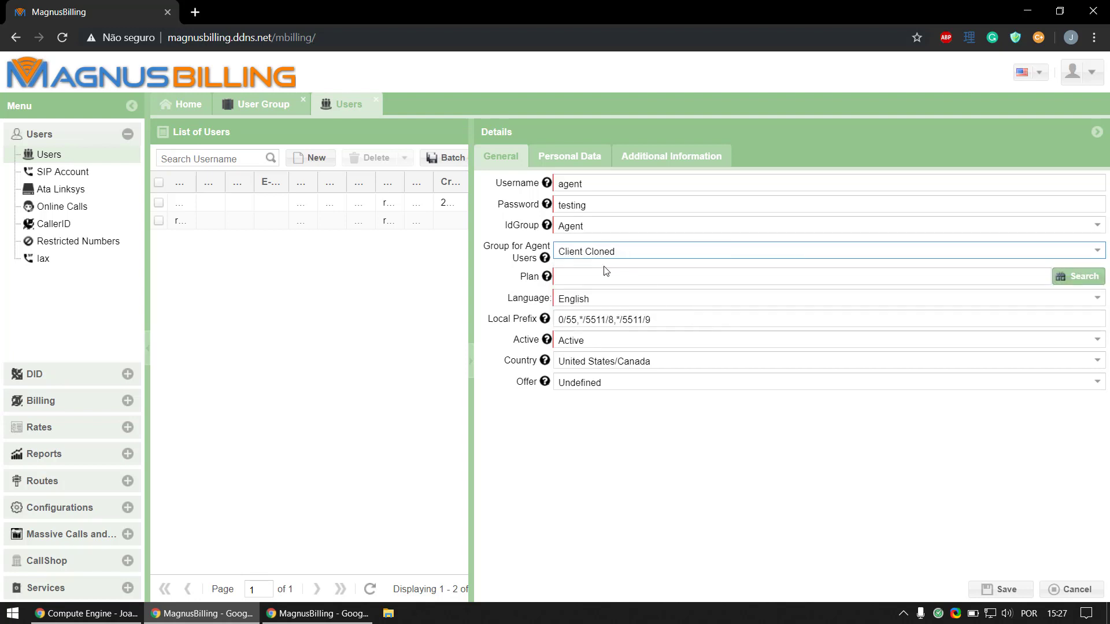
left_click(1066, 283)
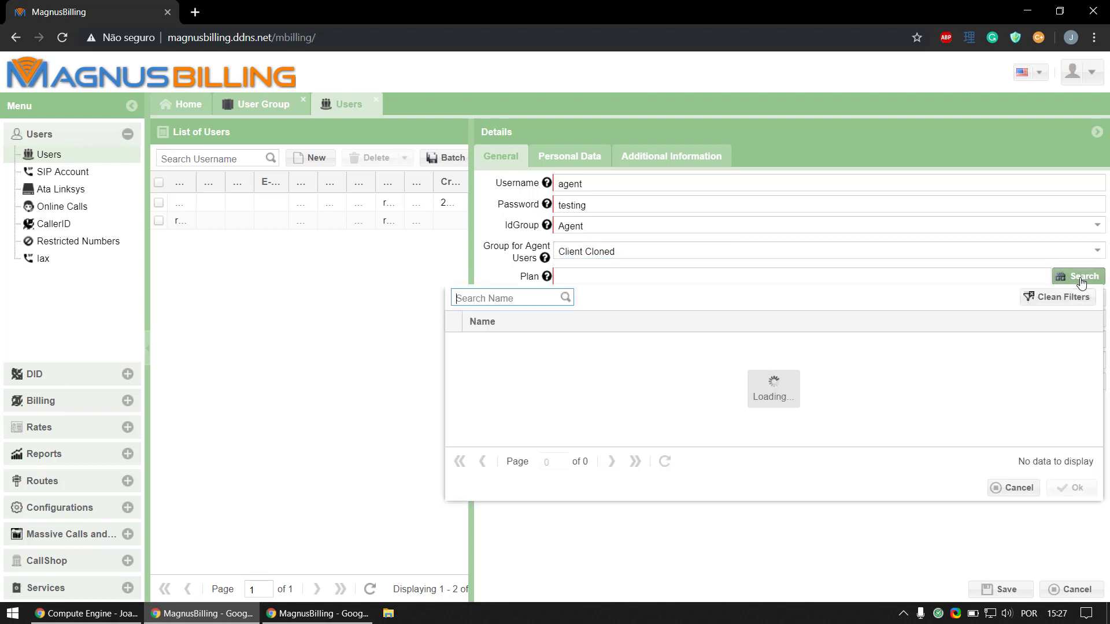
double_click(956, 351)
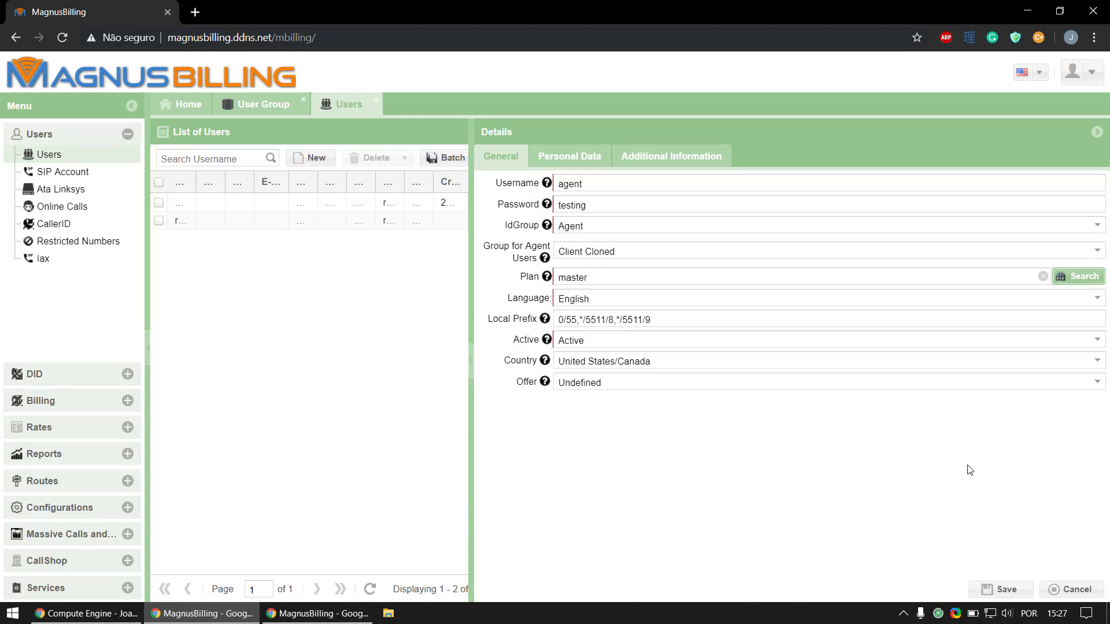
left_click(1002, 590)
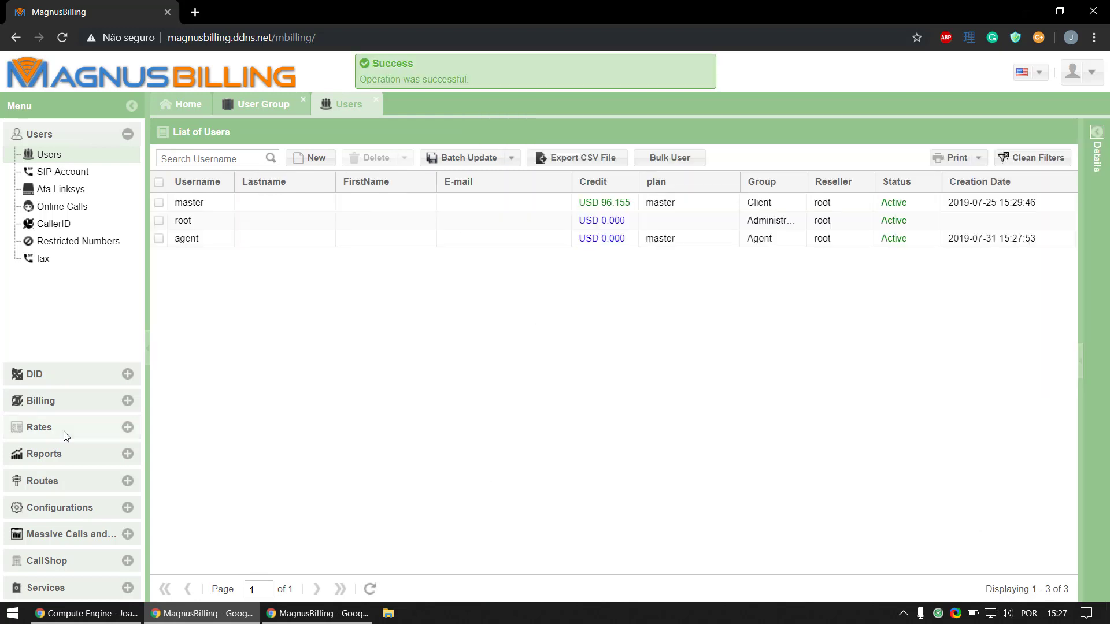
Step: Add a new refill for user agent with 100 credit and description 'test'
left_click(127, 400)
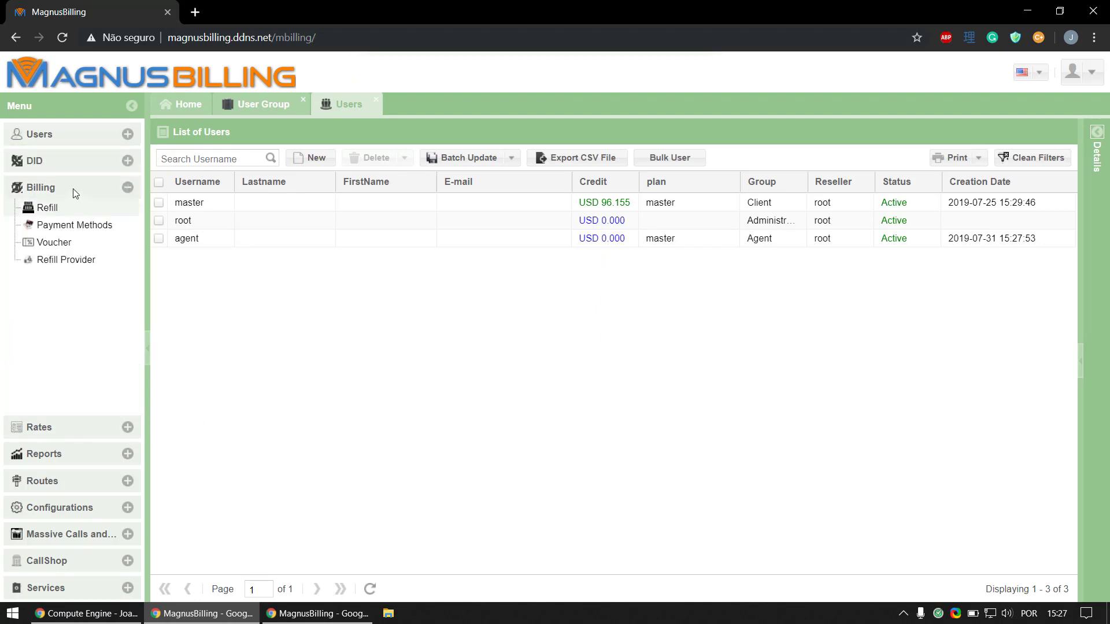
left_click(55, 209)
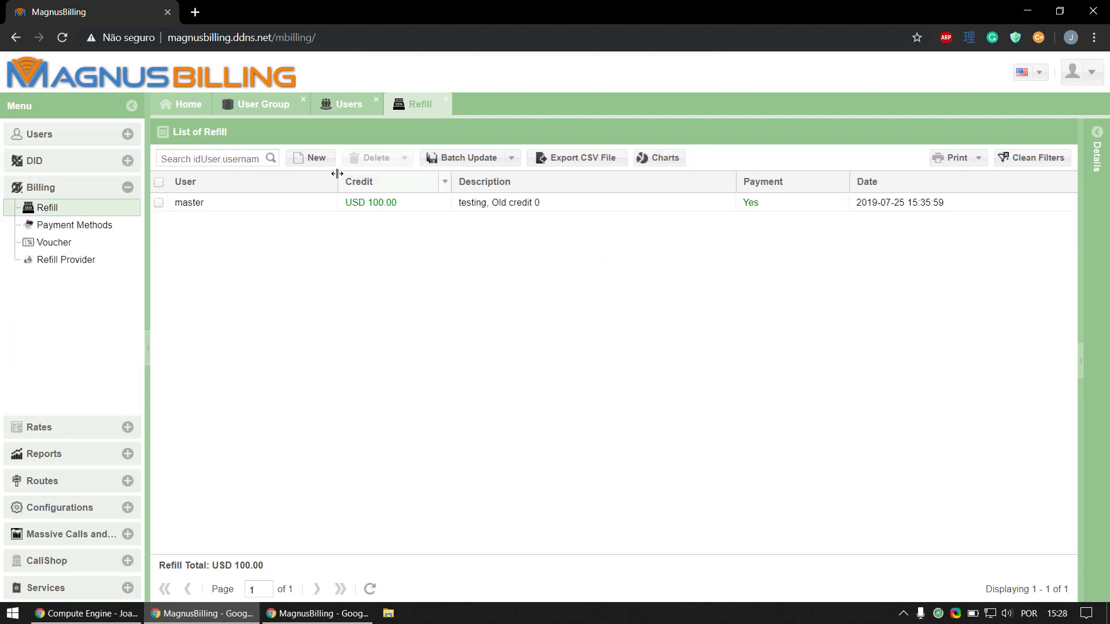
left_click(315, 159)
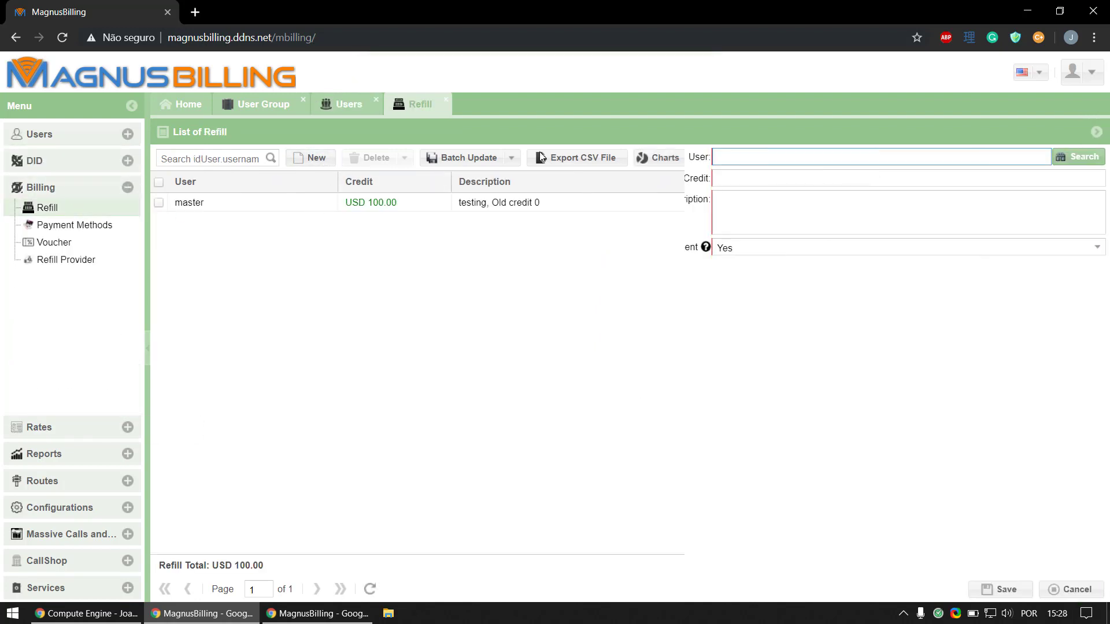
left_click(1061, 156)
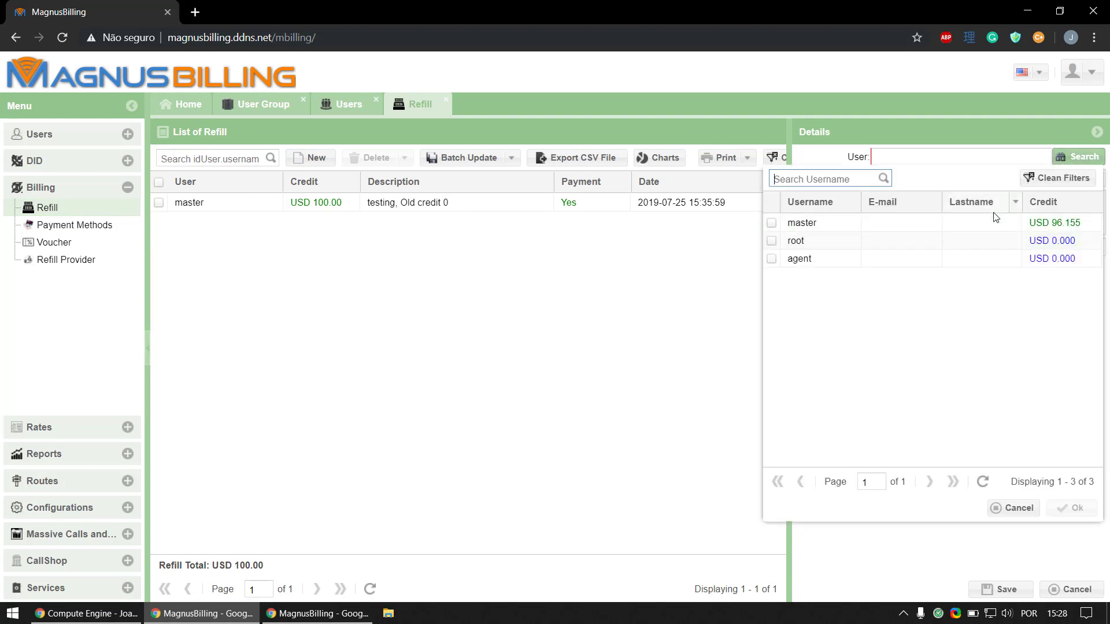
double_click(991, 264)
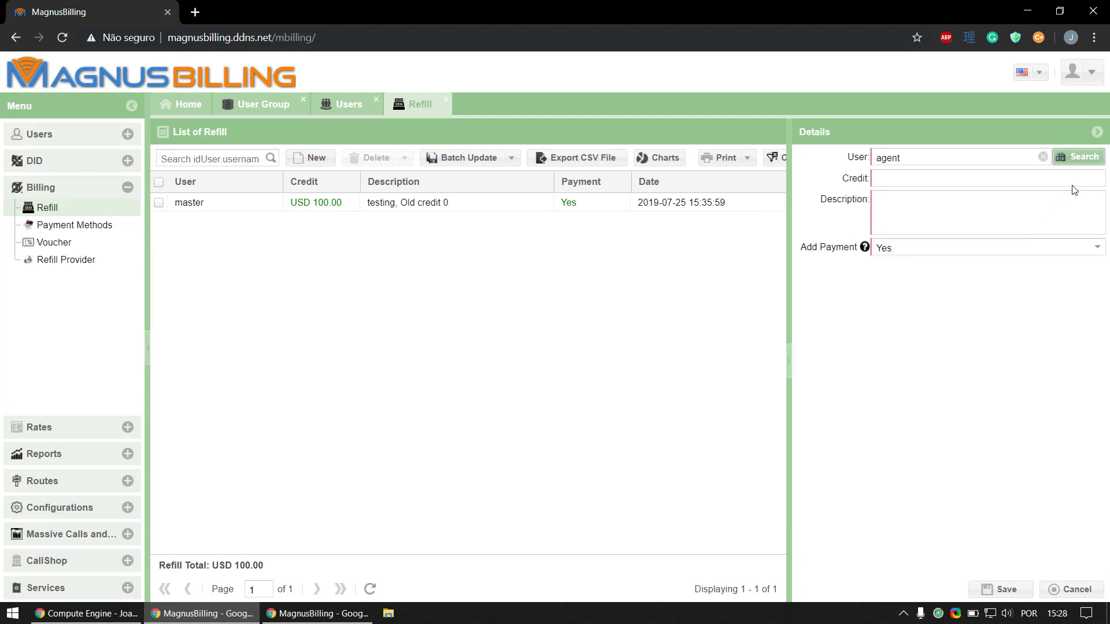
left_click(1072, 183)
type("0,10")
type("00")
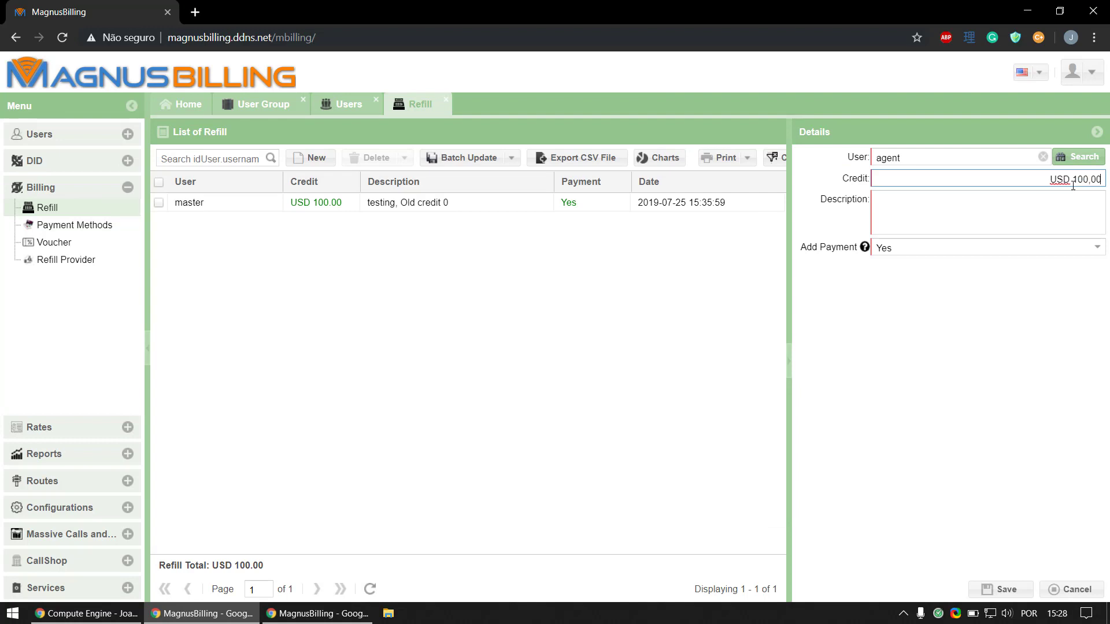
left_click(1072, 204)
type("test")
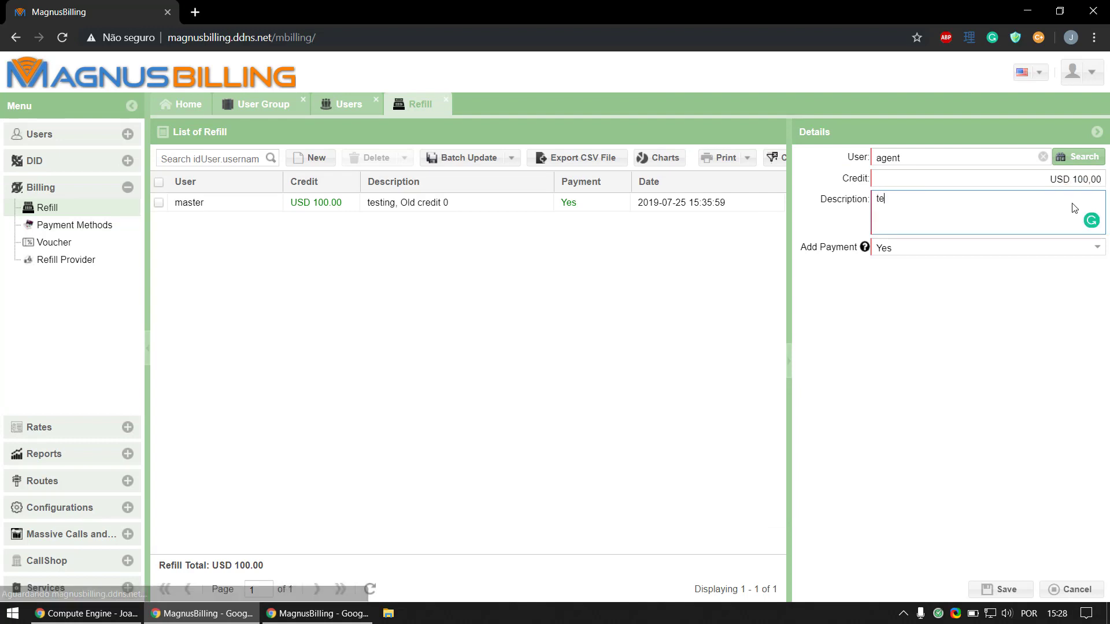
left_click(1003, 588)
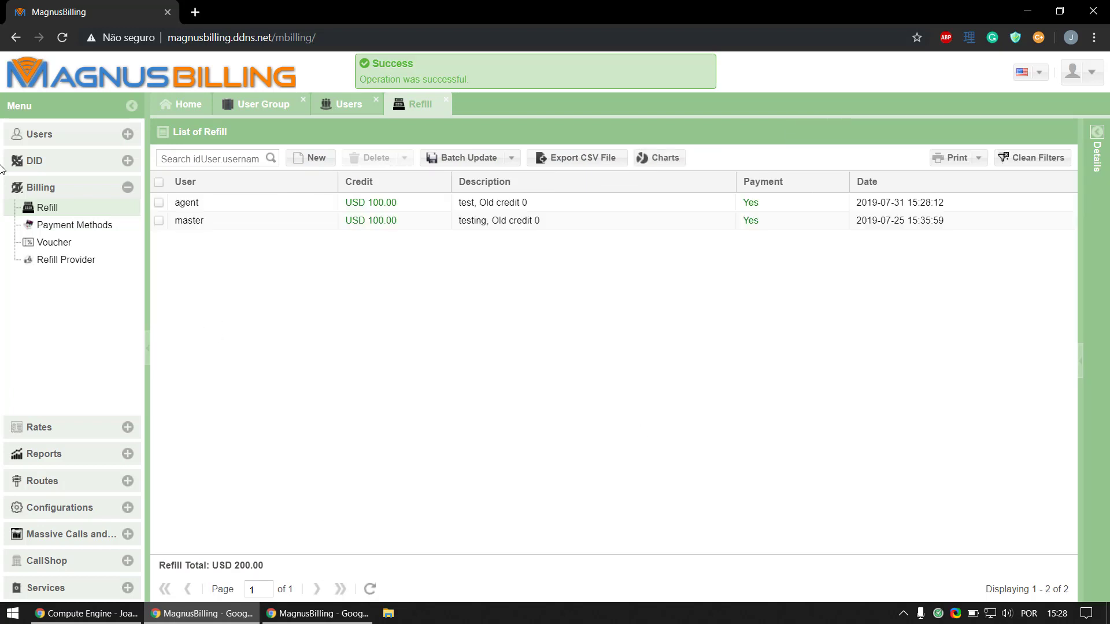
Step: Refresh the Users list to check agent's USD 100 credit, then open Rates > Tariffs
left_click(347, 105)
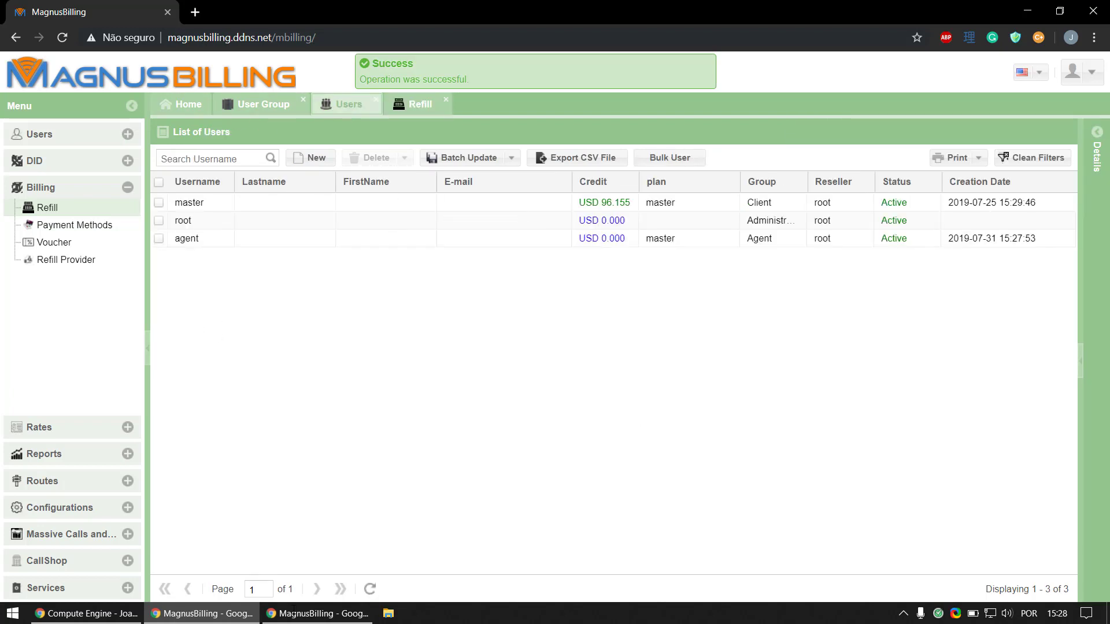
left_click(371, 589)
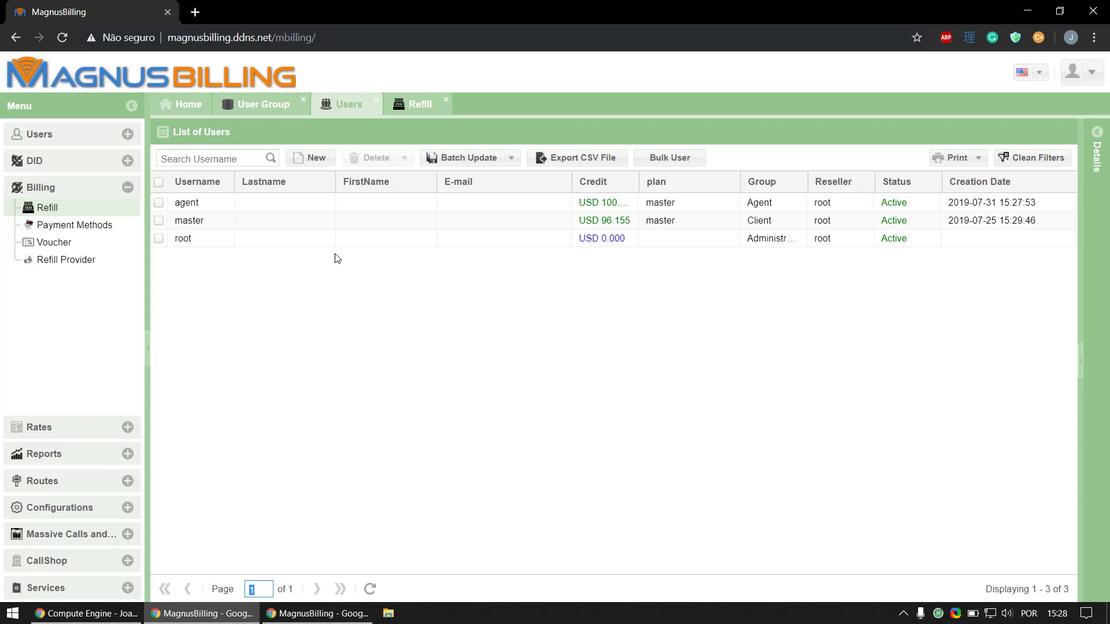
left_click(85, 437)
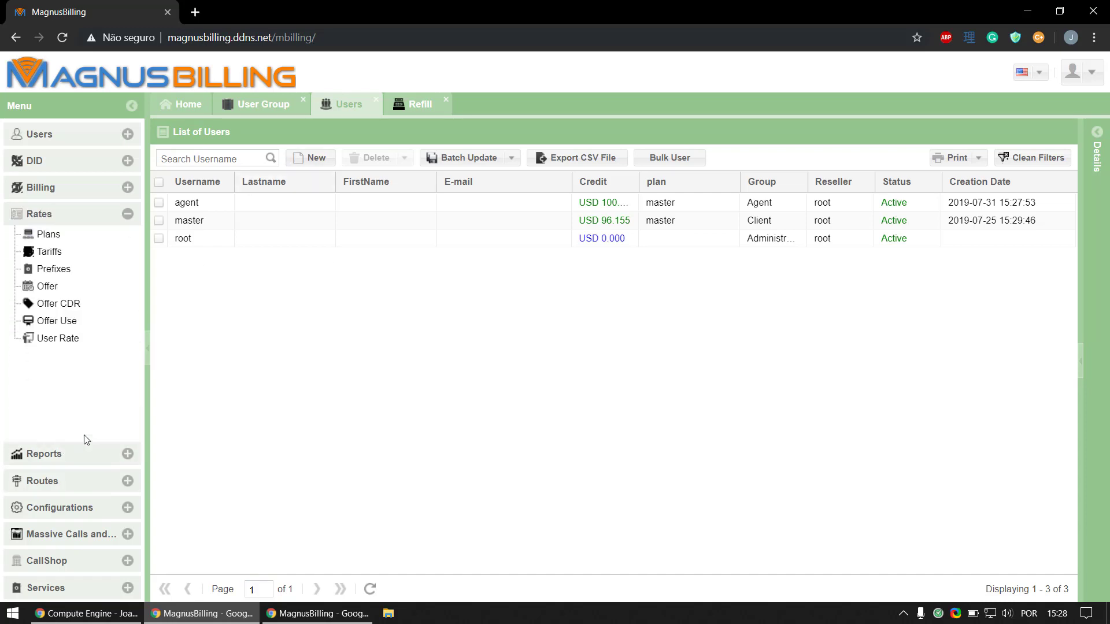
left_click(92, 257)
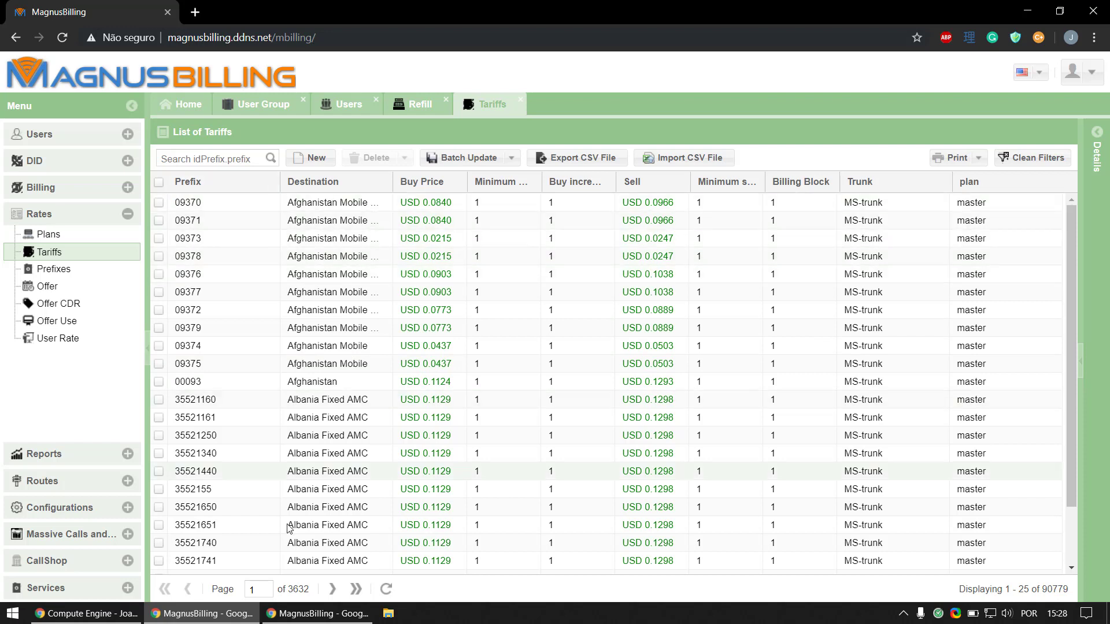
Step: In the incognito window, log in as agent with the account password
left_click(290, 619)
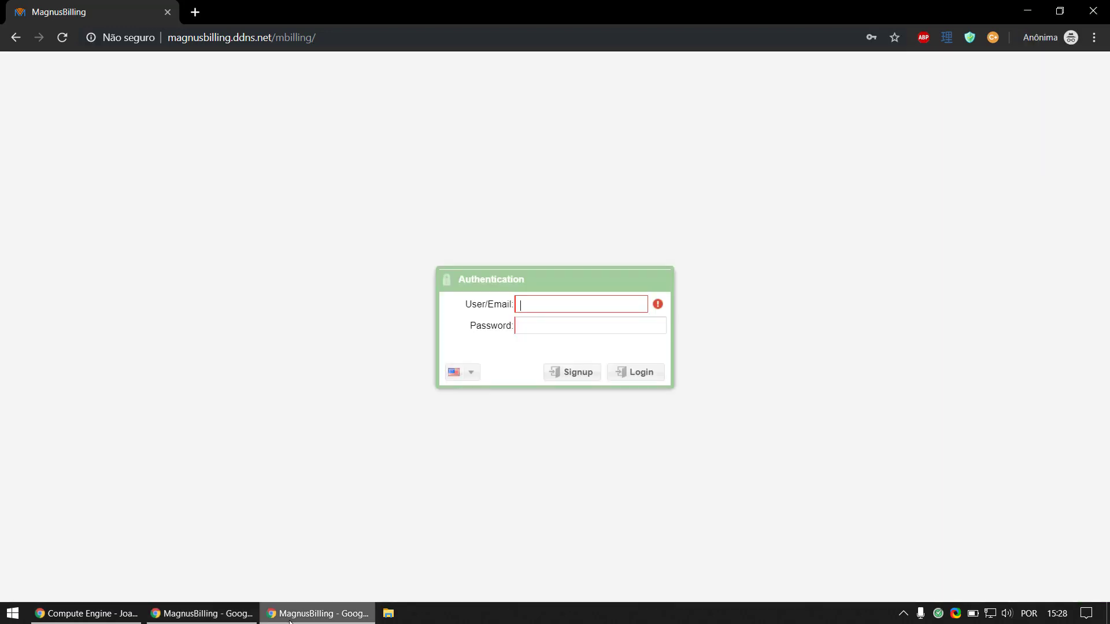
left_click(593, 306)
type("agent")
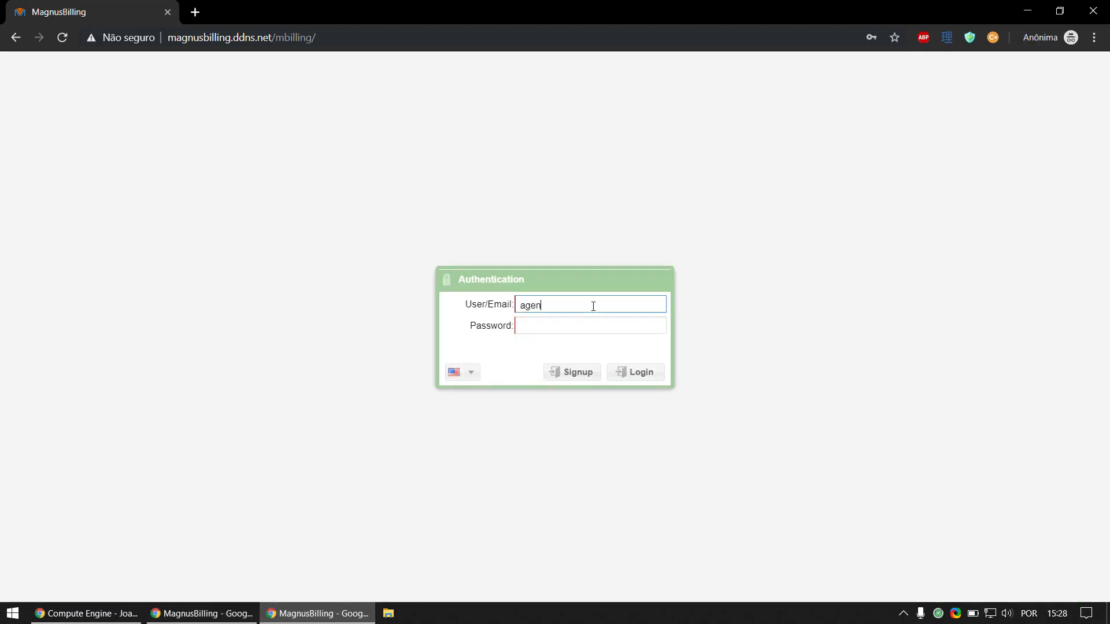
key("Tab")
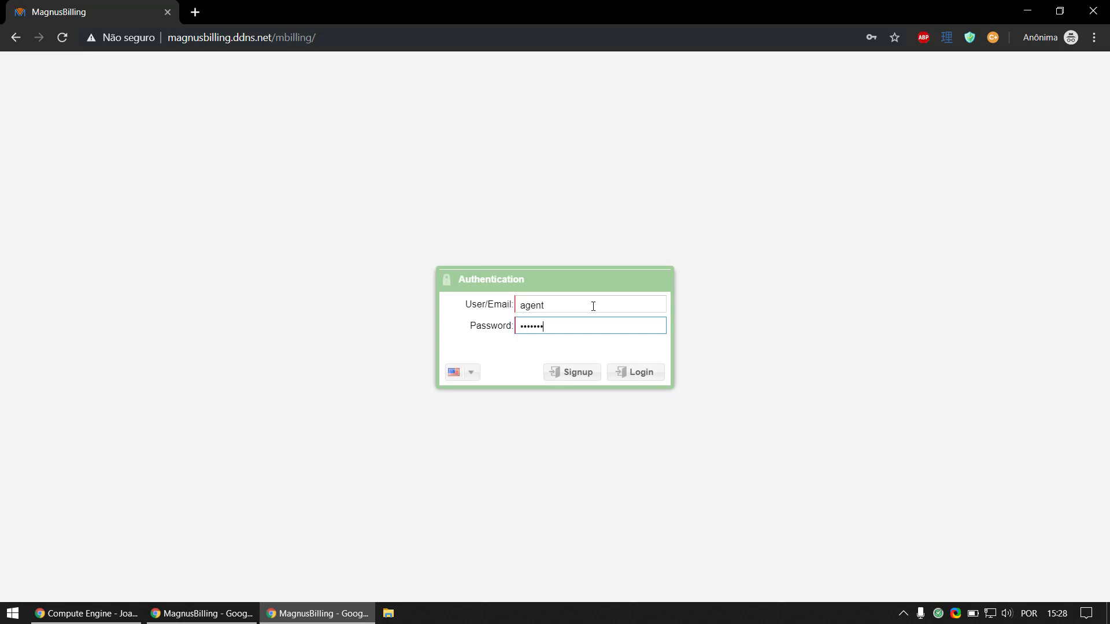
key("Return")
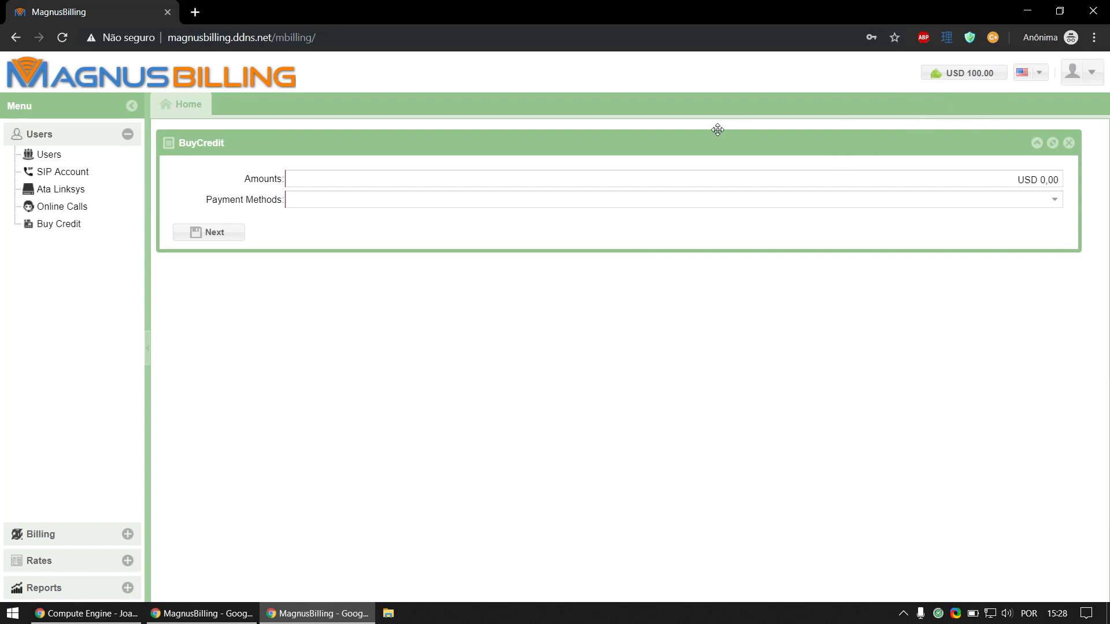
Step: Create a new plan named Test from the Plans list, then return to the Tariffs list
left_click(72, 156)
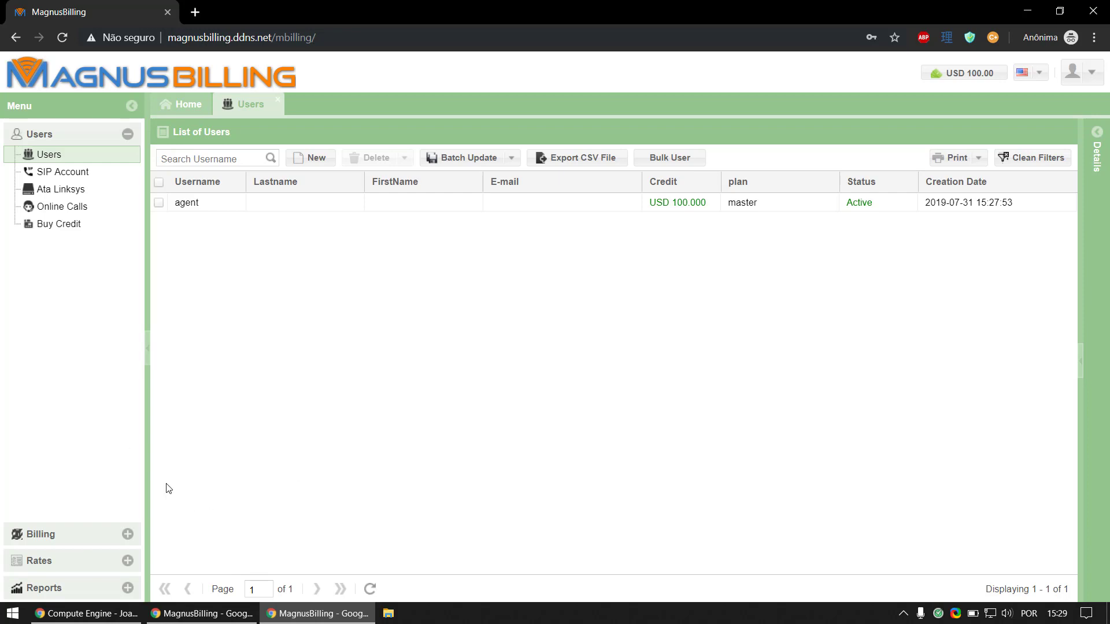
left_click(113, 532)
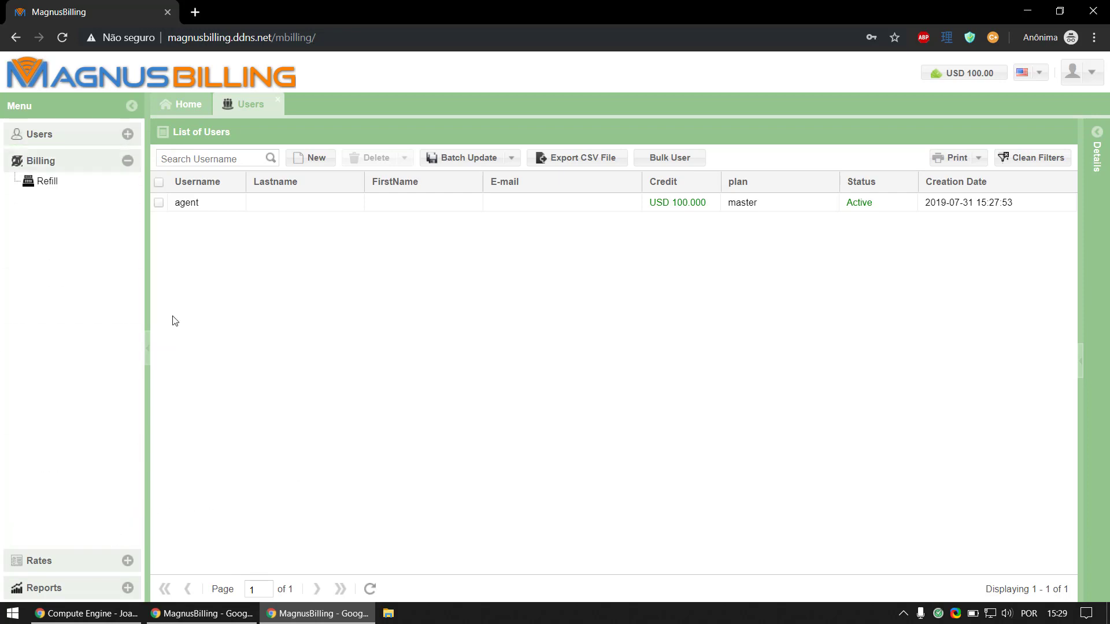
left_click(96, 556)
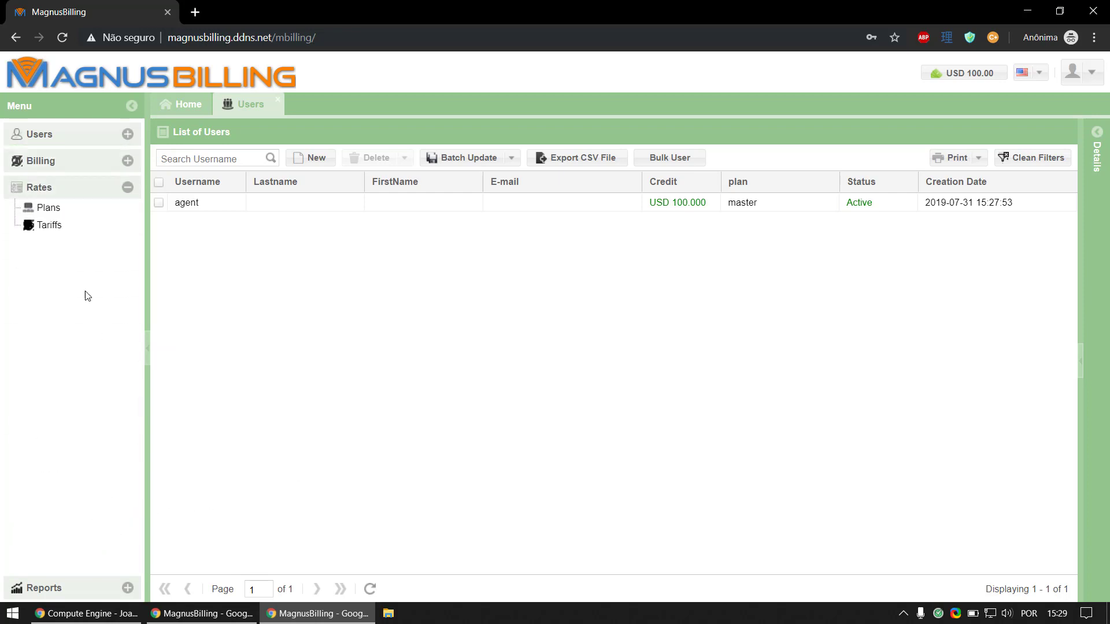
left_click(93, 224)
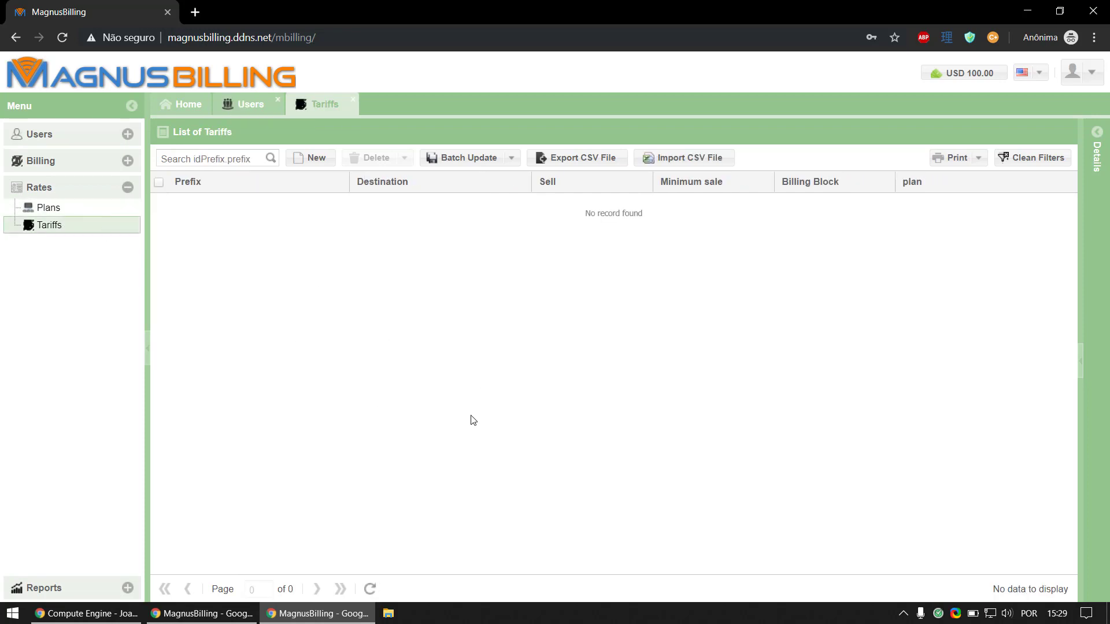
left_click(121, 207)
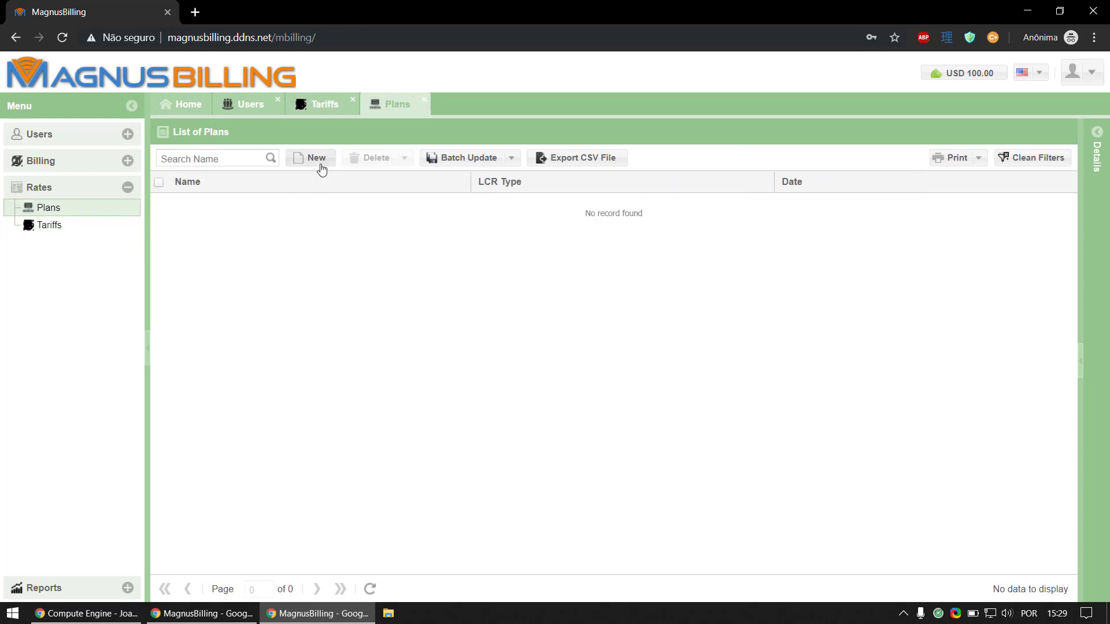
left_click(322, 167)
type("Test")
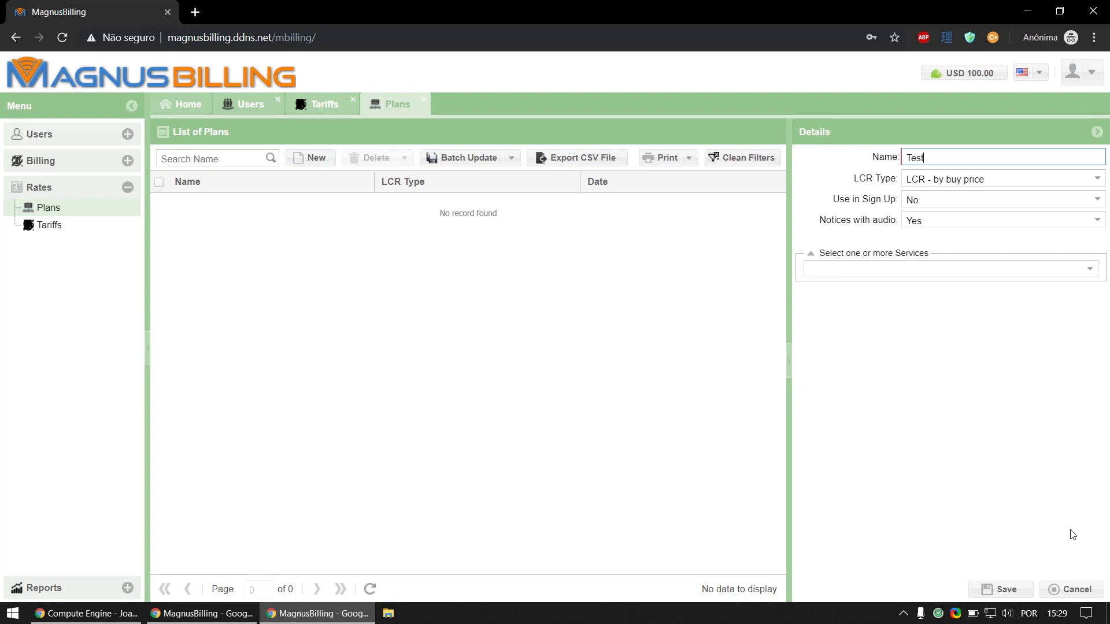
left_click(1003, 589)
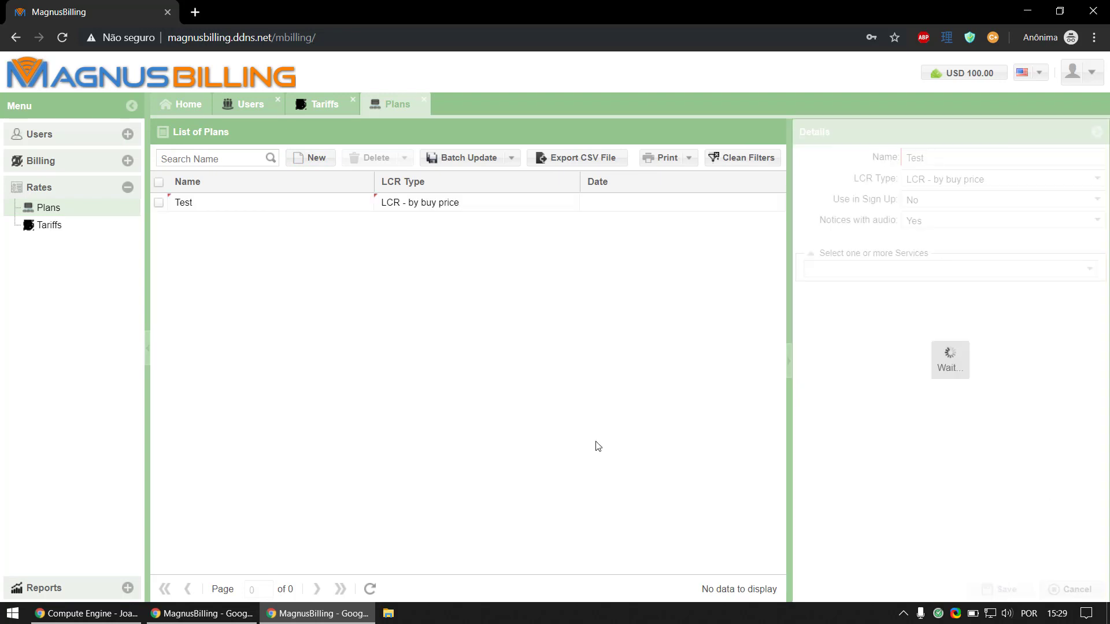
left_click(318, 107)
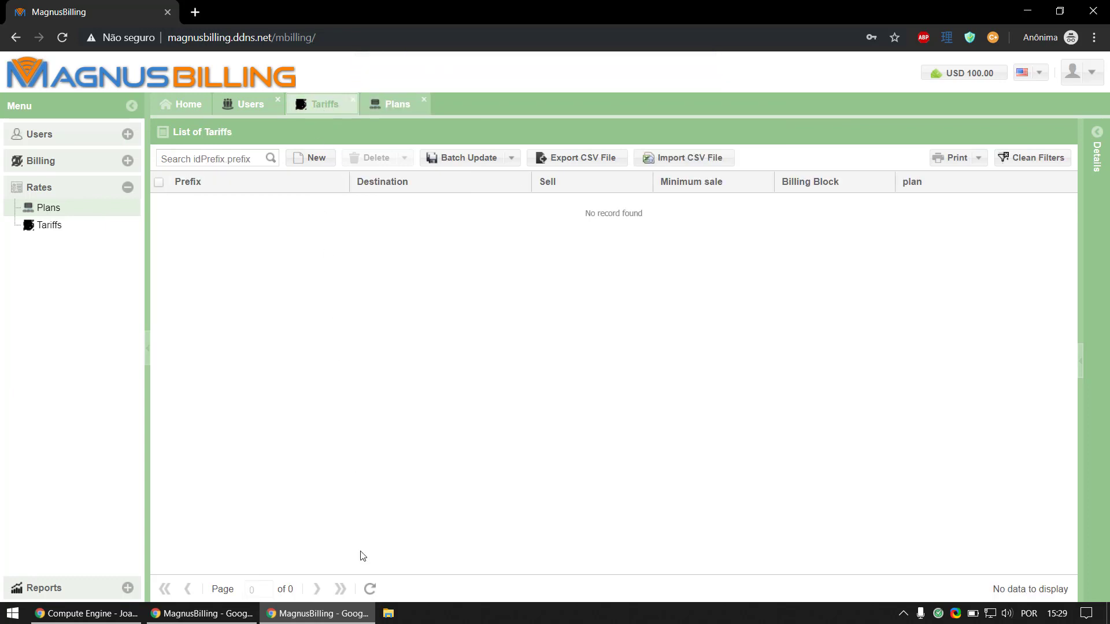
Step: Batch update all tariffs on plan Test, increasing the sell price by +15%
left_click(370, 589)
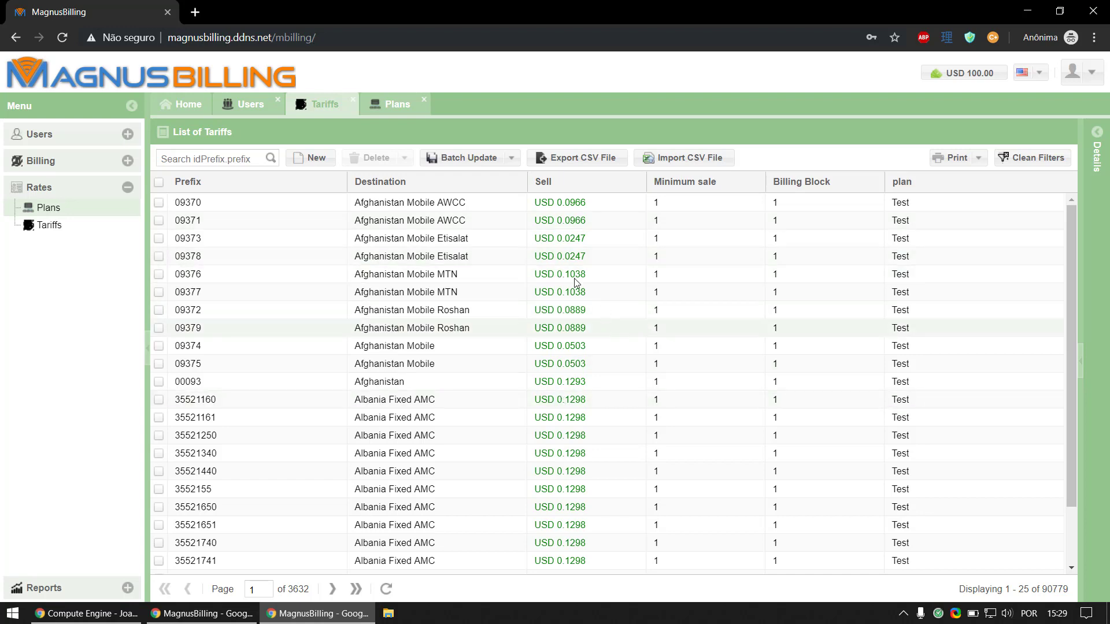
left_click(488, 158)
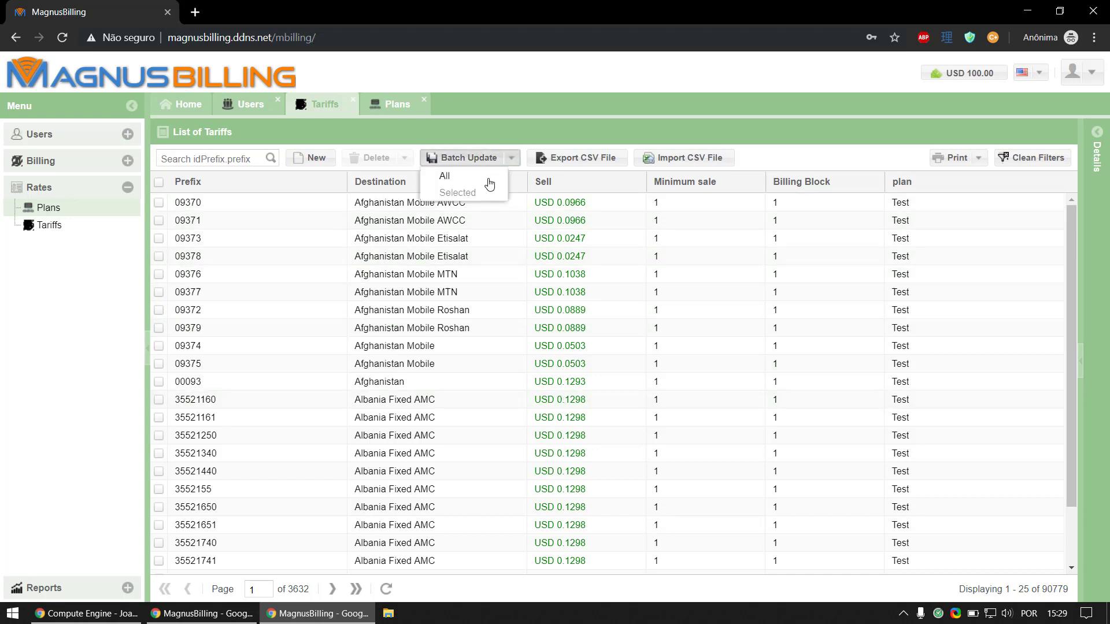
left_click(488, 179)
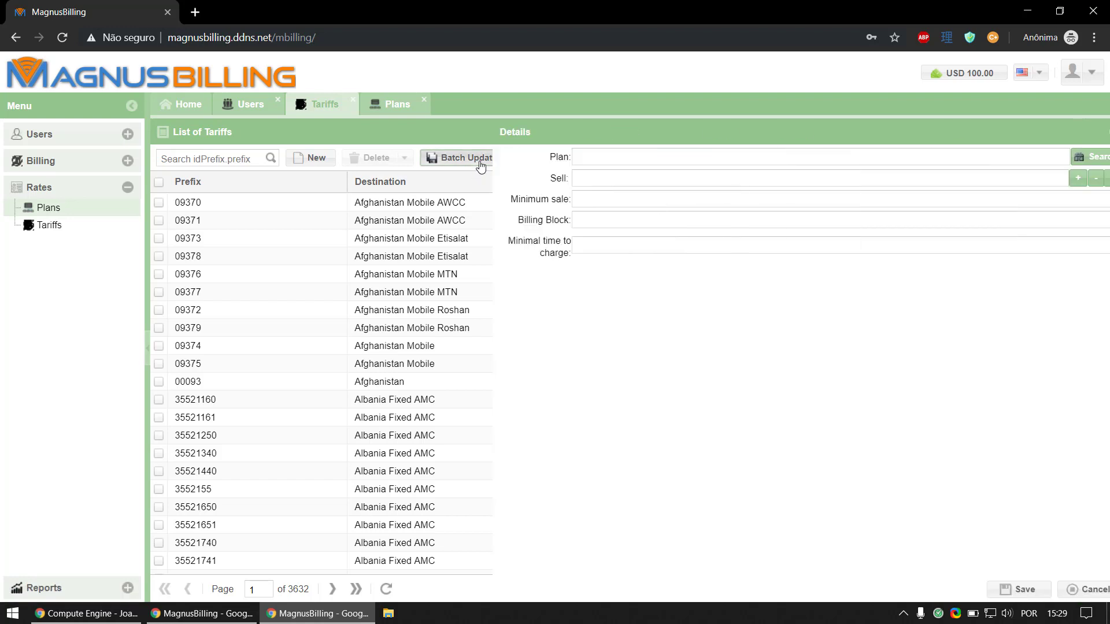
left_click(1087, 156)
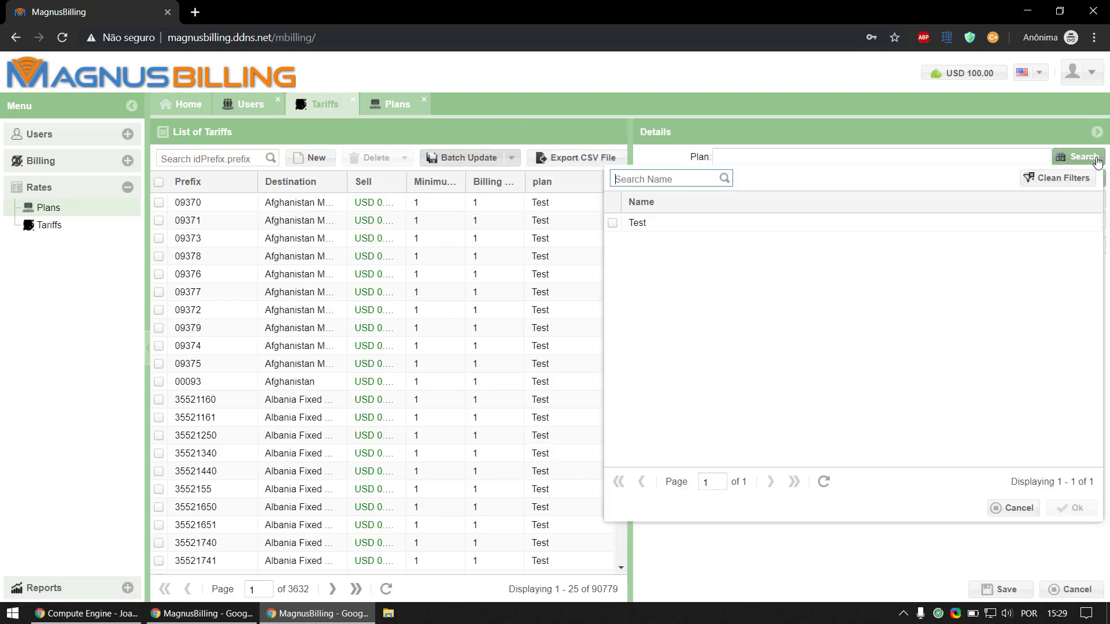
double_click(888, 230)
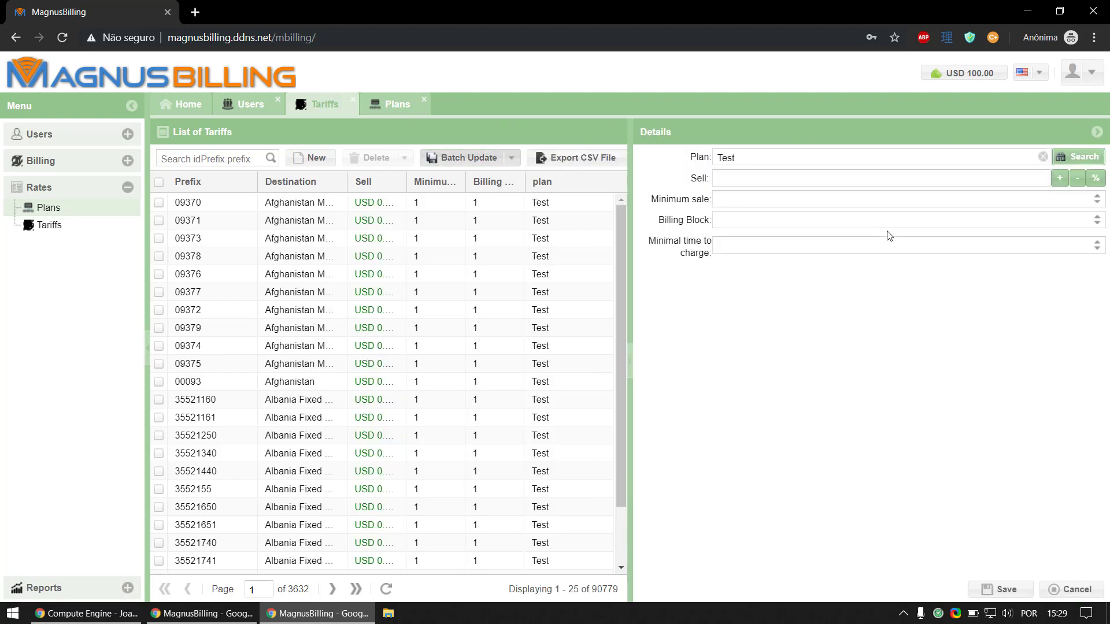
left_click(968, 178)
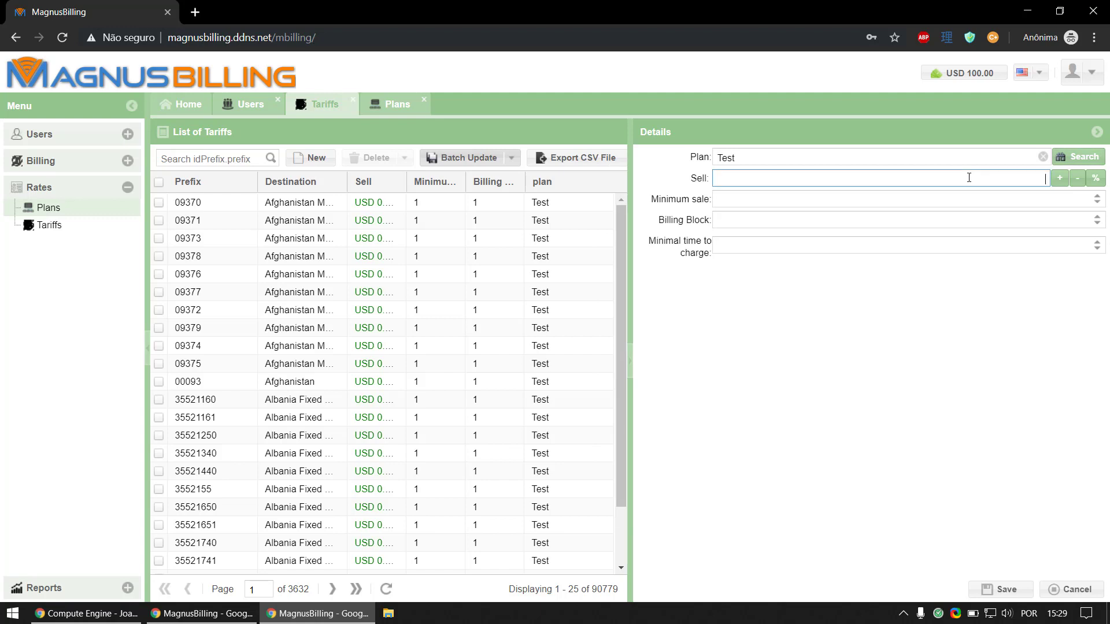
type("0,0015")
type("0000")
left_click(1059, 179)
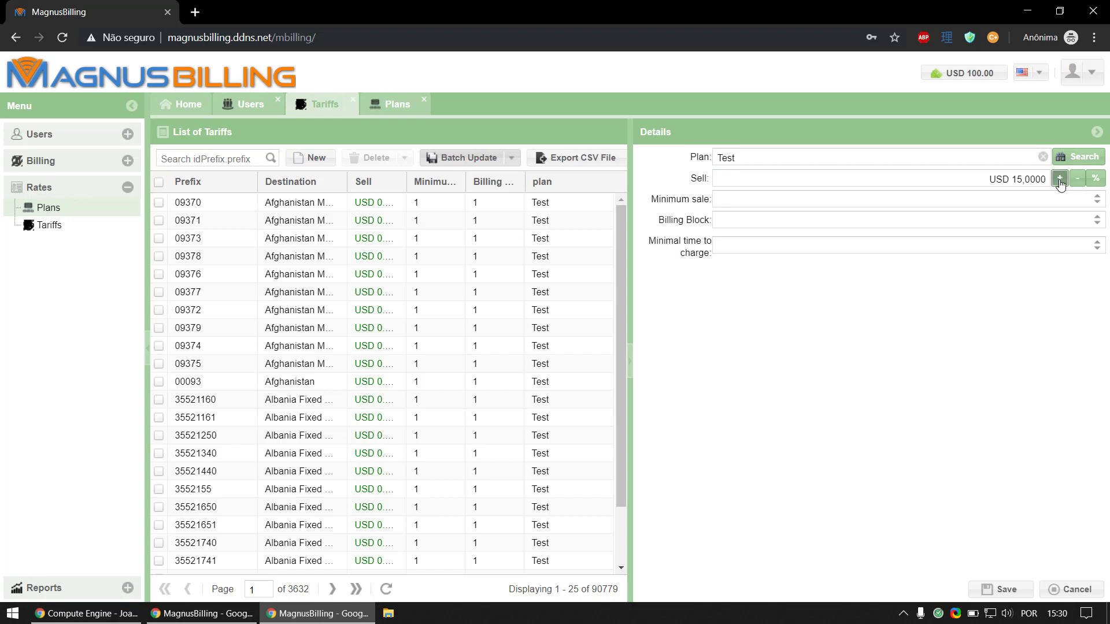
left_click(1096, 179)
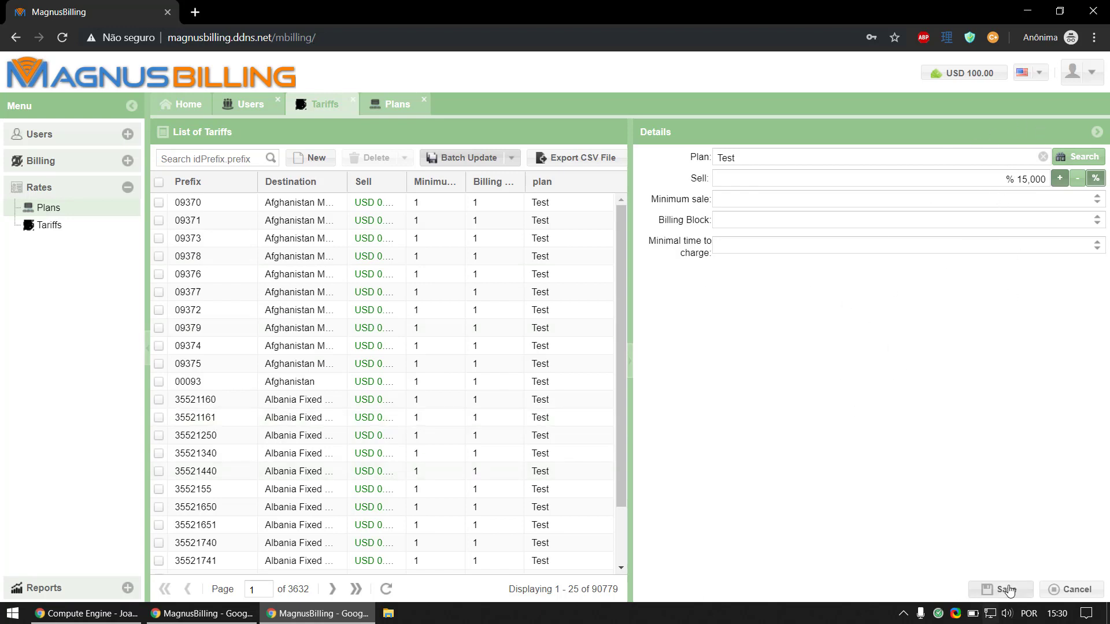
left_click(1006, 590)
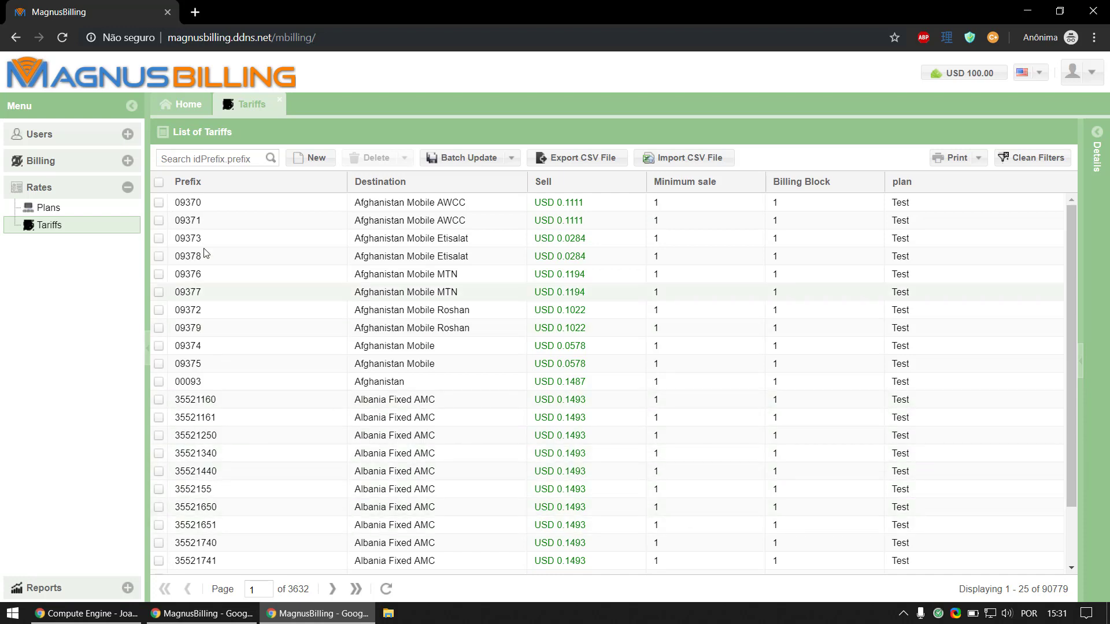
Step: Create a user with username 'test' assigned to the Test plan and save it
left_click(105, 164)
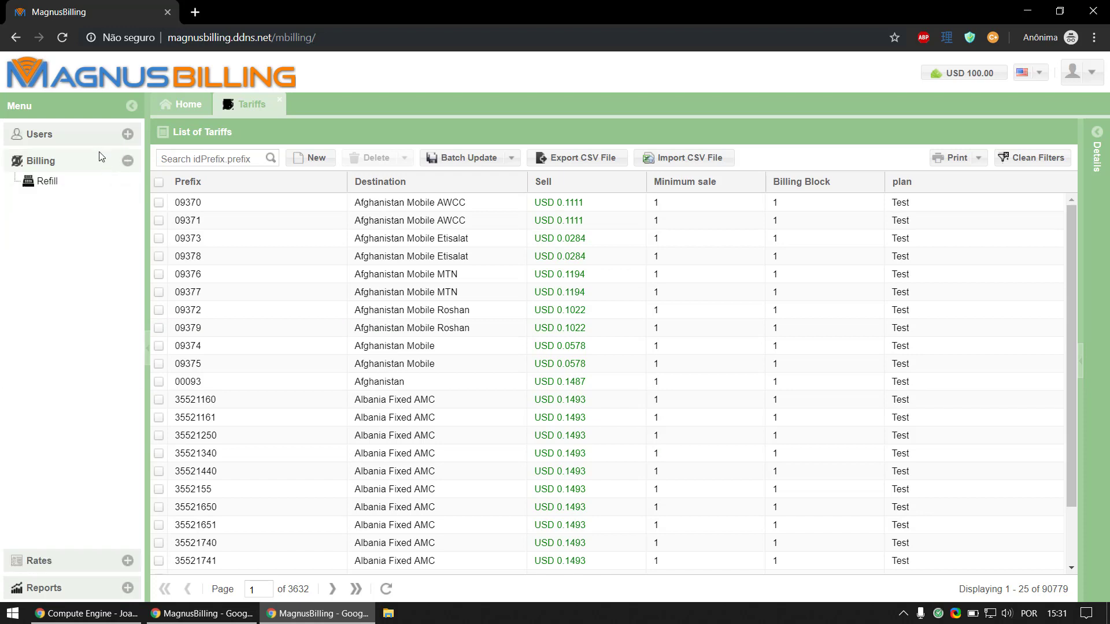
left_click(95, 138)
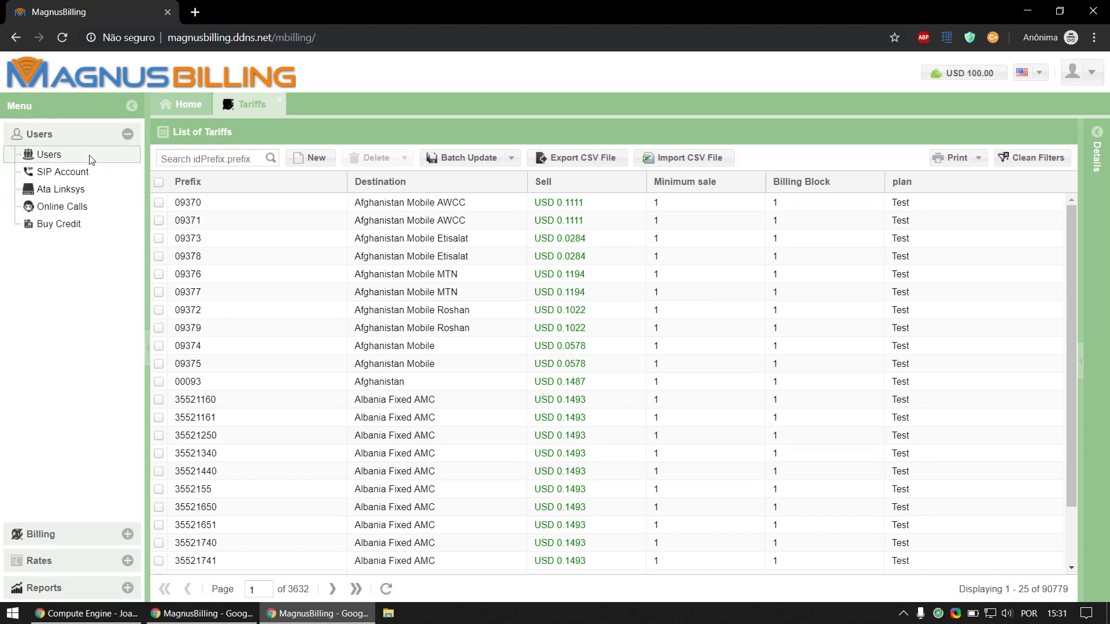
left_click(91, 160)
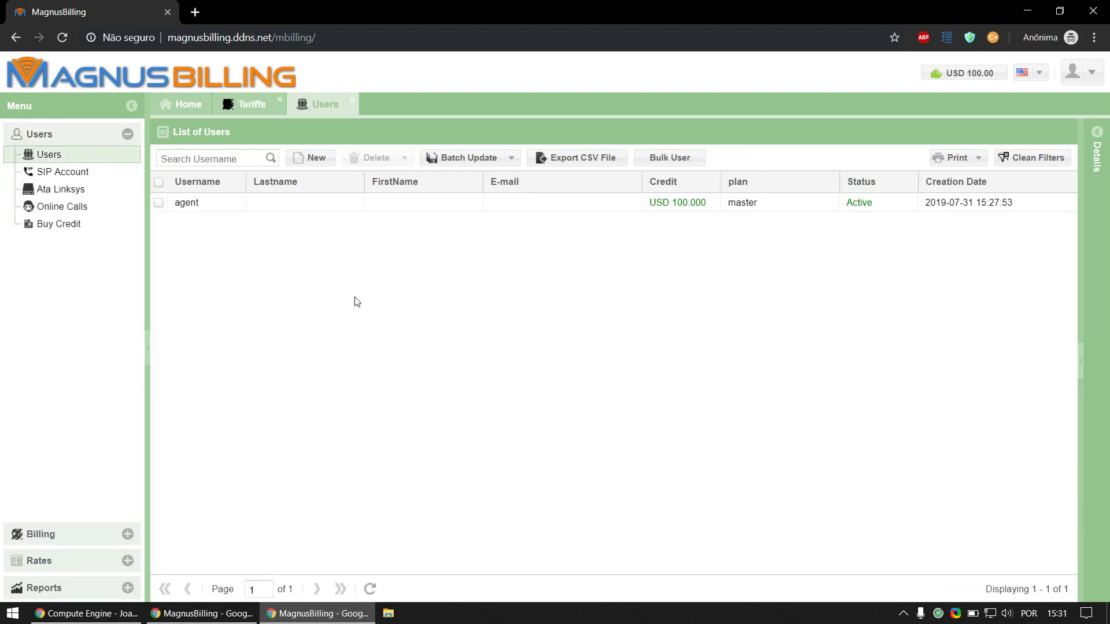
left_click(304, 172)
type("test")
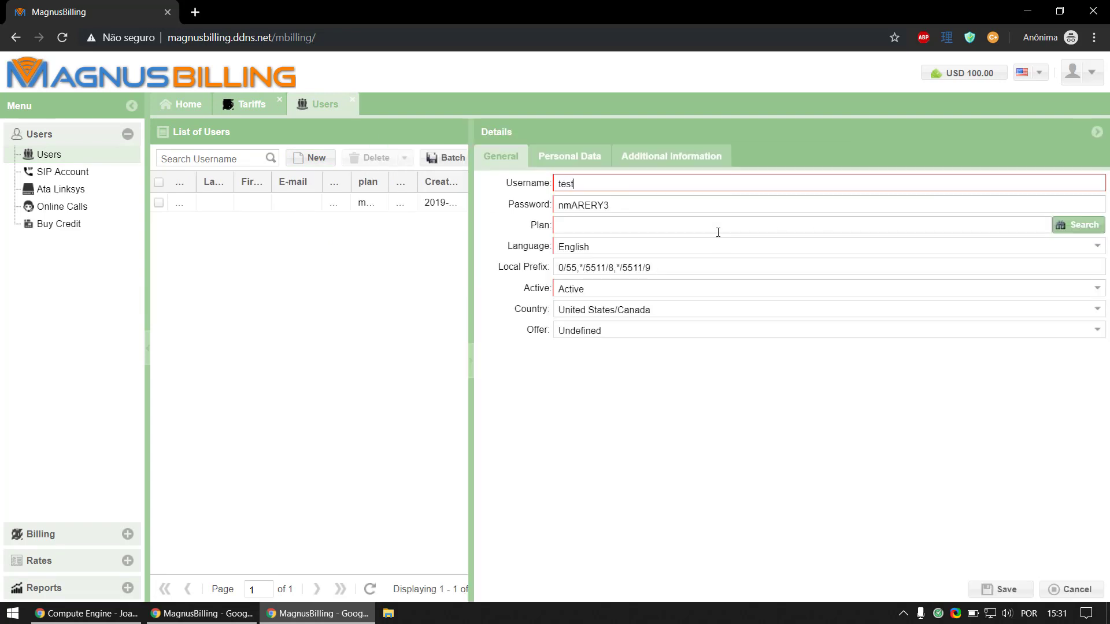
left_click(1059, 226)
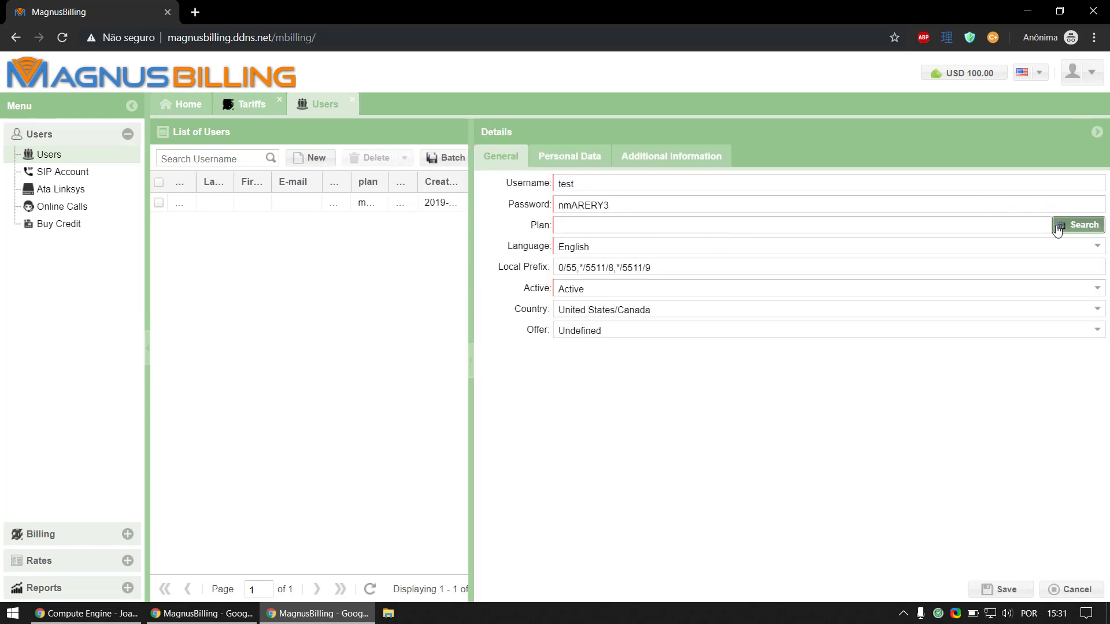
double_click(935, 292)
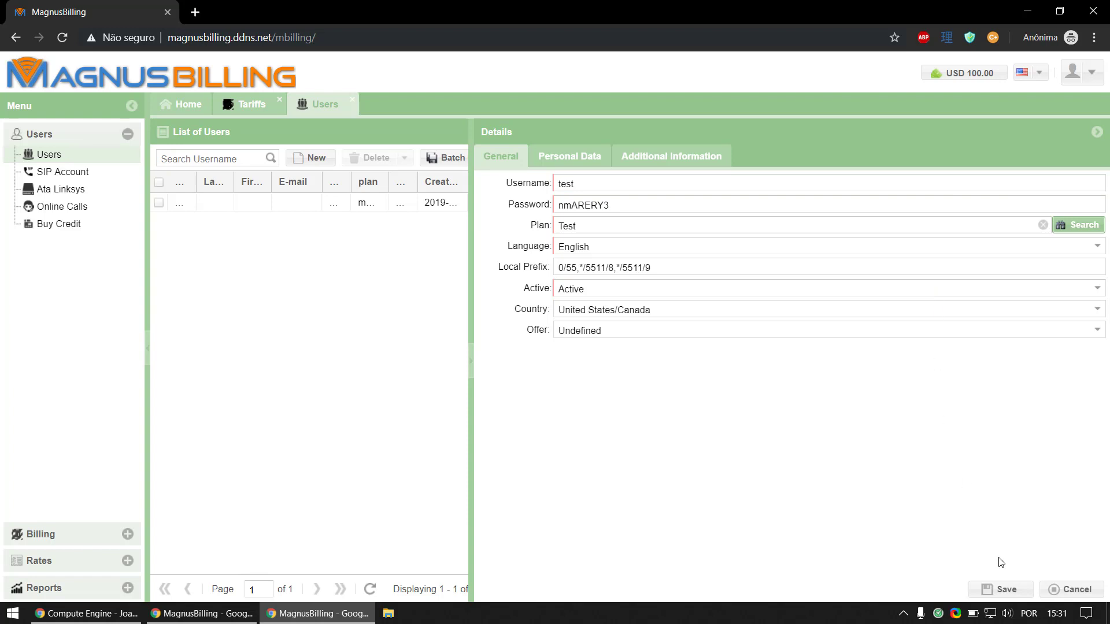
left_click(985, 589)
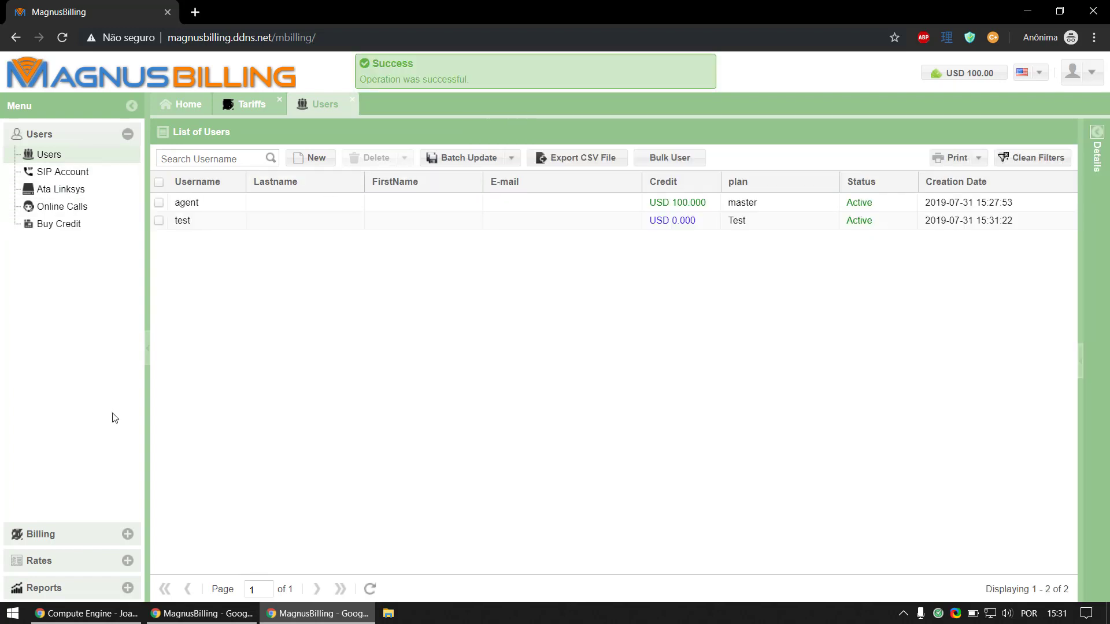
Step: Add a new refill for user test with credit 200,00 and save it
left_click(100, 534)
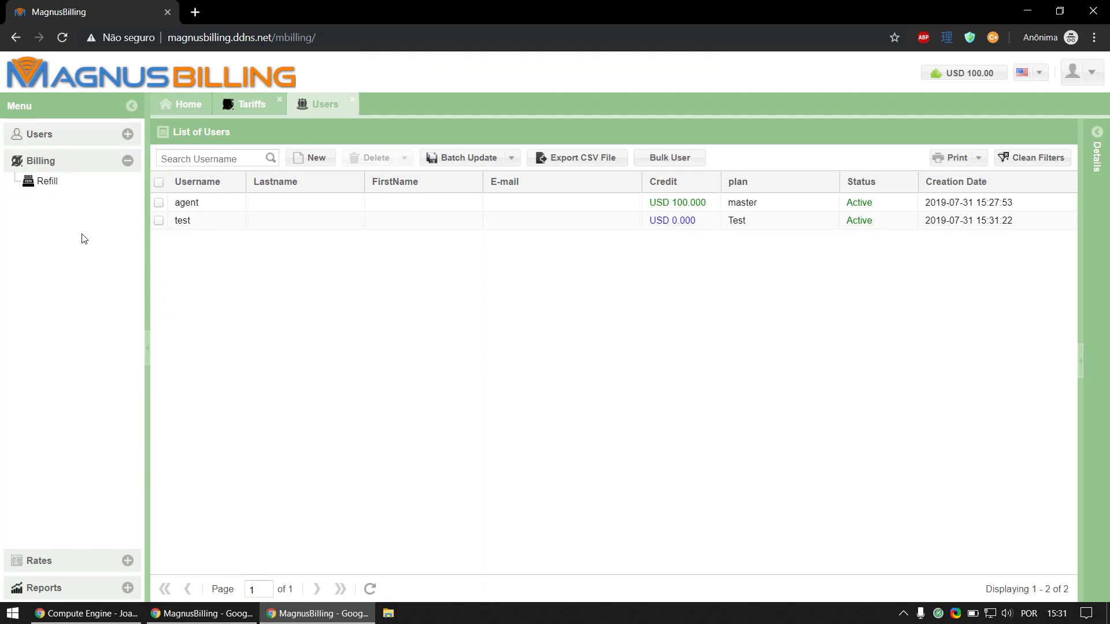
left_click(83, 185)
left_click(313, 157)
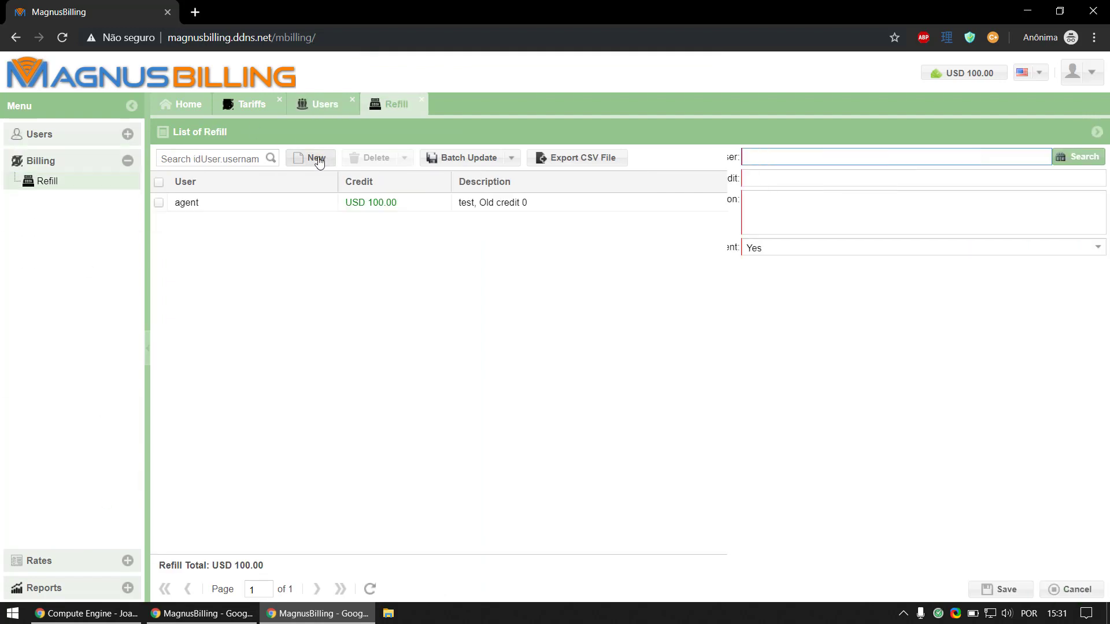
left_click(1079, 157)
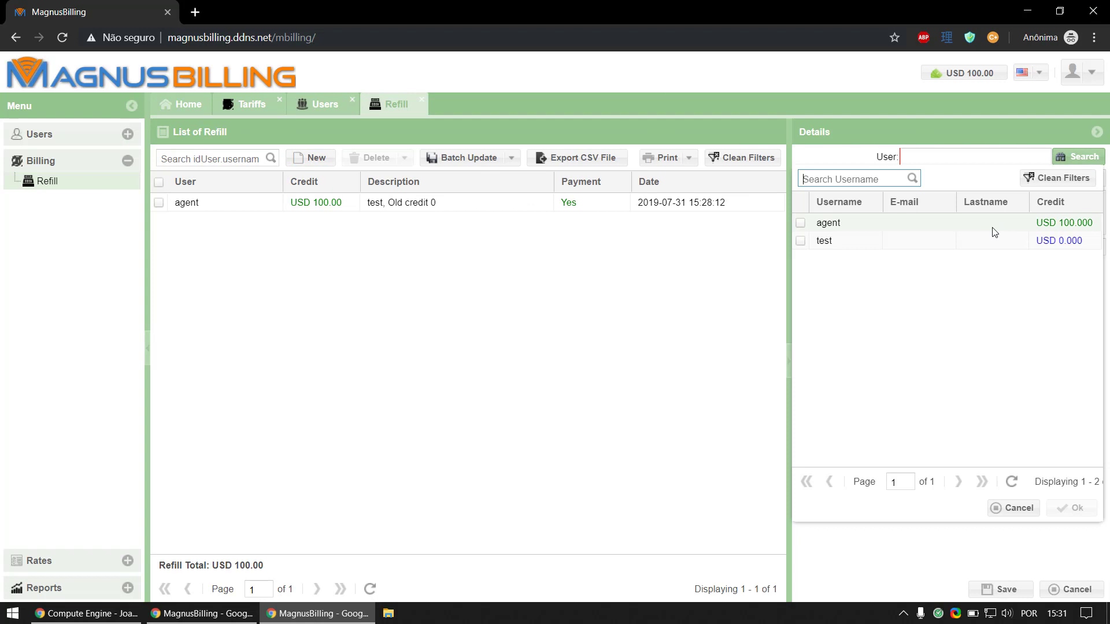
double_click(986, 241)
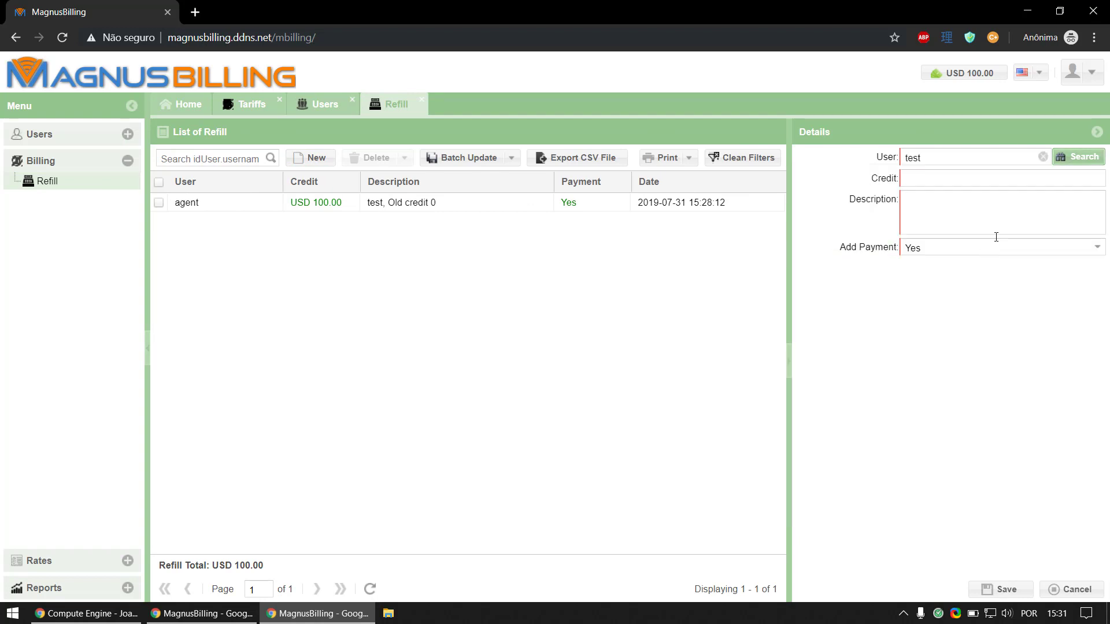
left_click(1069, 177)
type("0,02")
type("0")
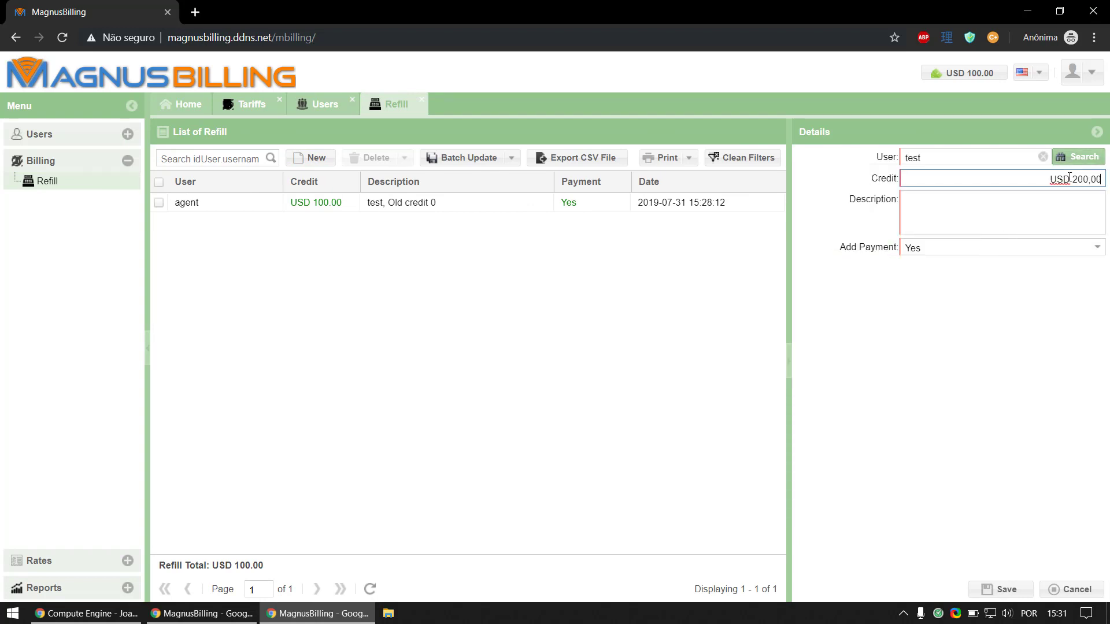
left_click(1056, 200)
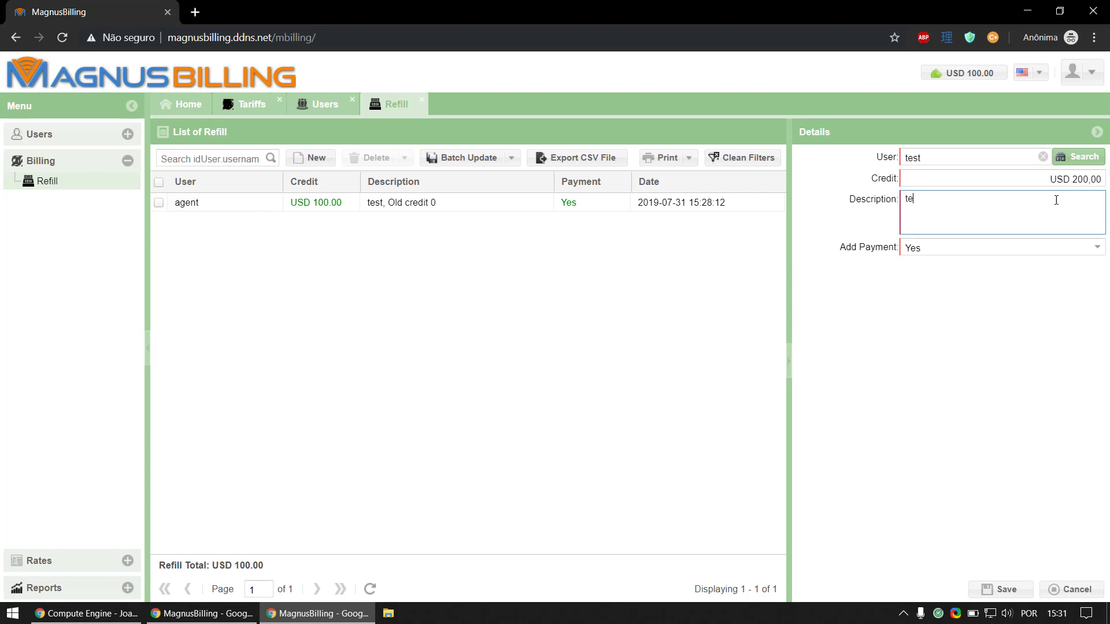
left_click(993, 585)
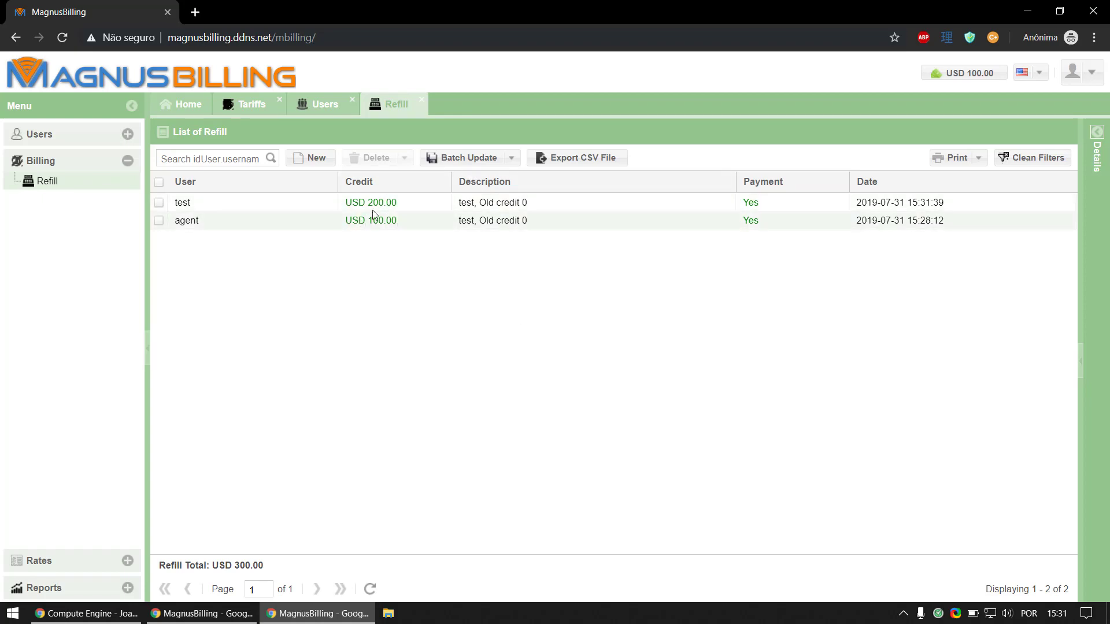
left_click(203, 614)
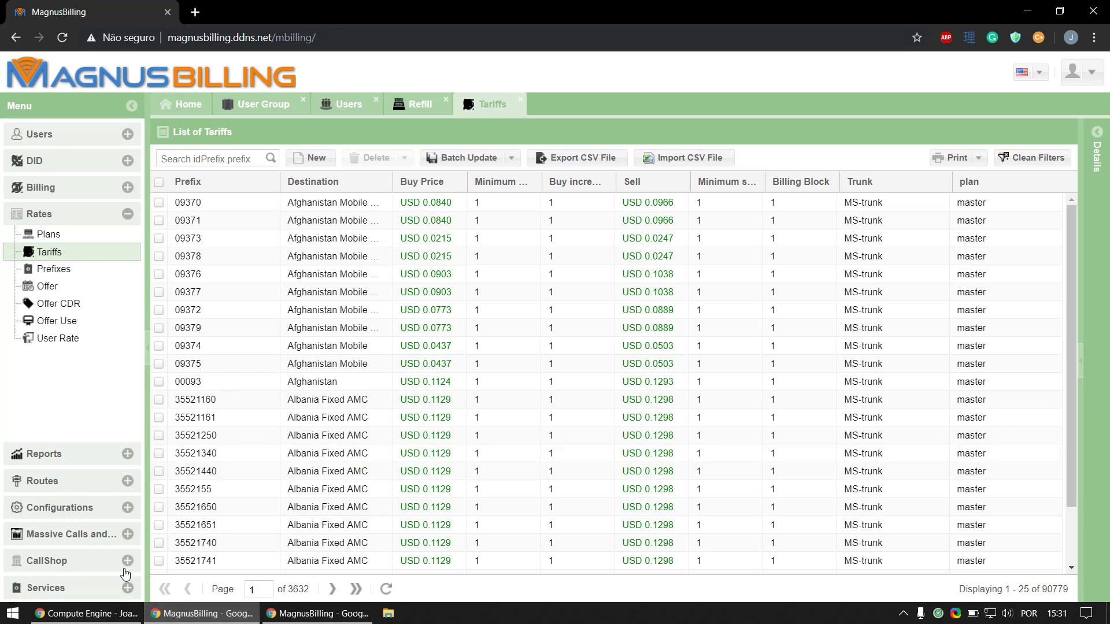
left_click(107, 508)
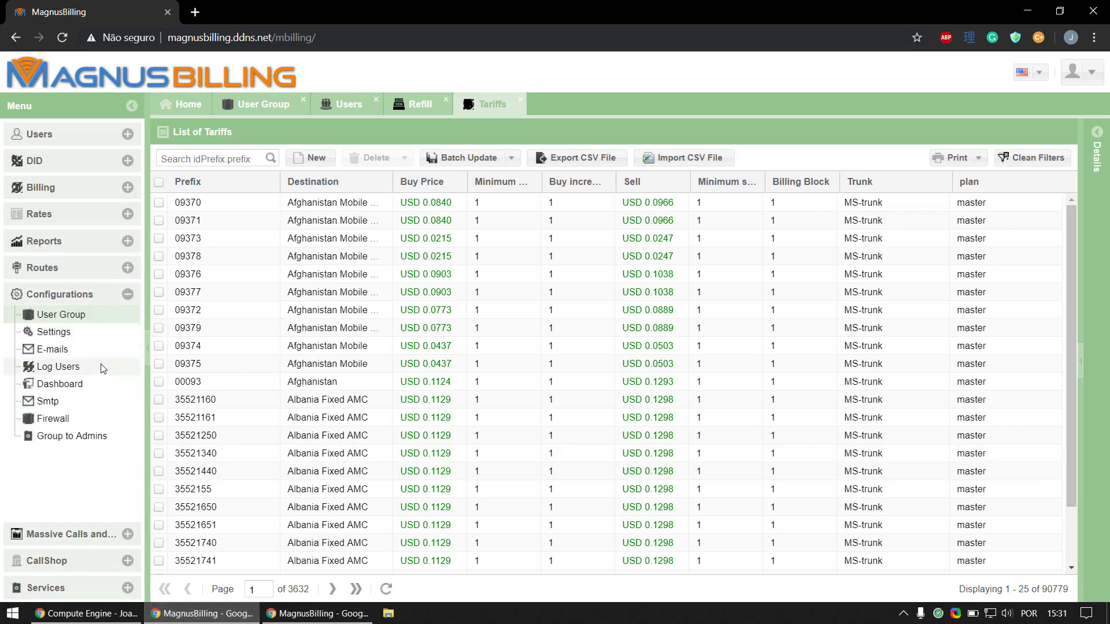
left_click(105, 336)
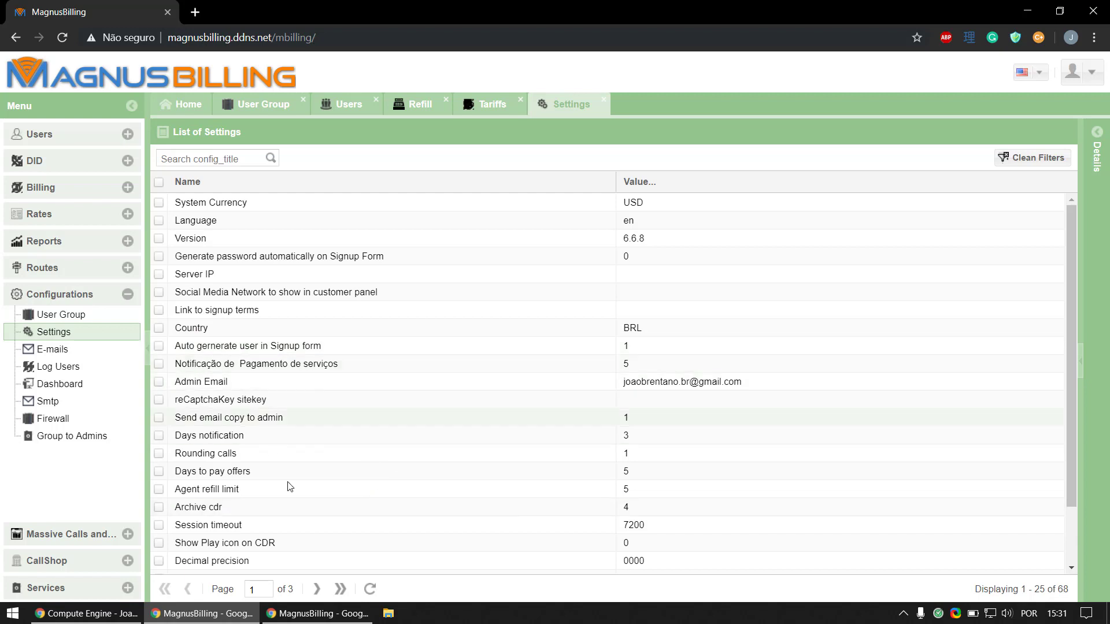
left_click(391, 490)
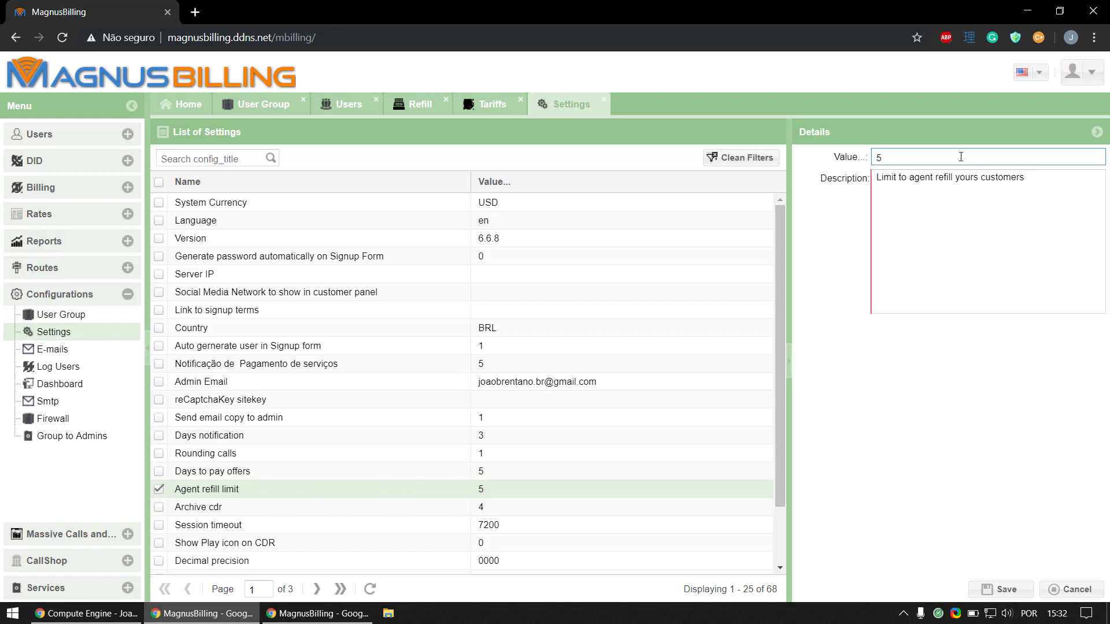
left_click(318, 614)
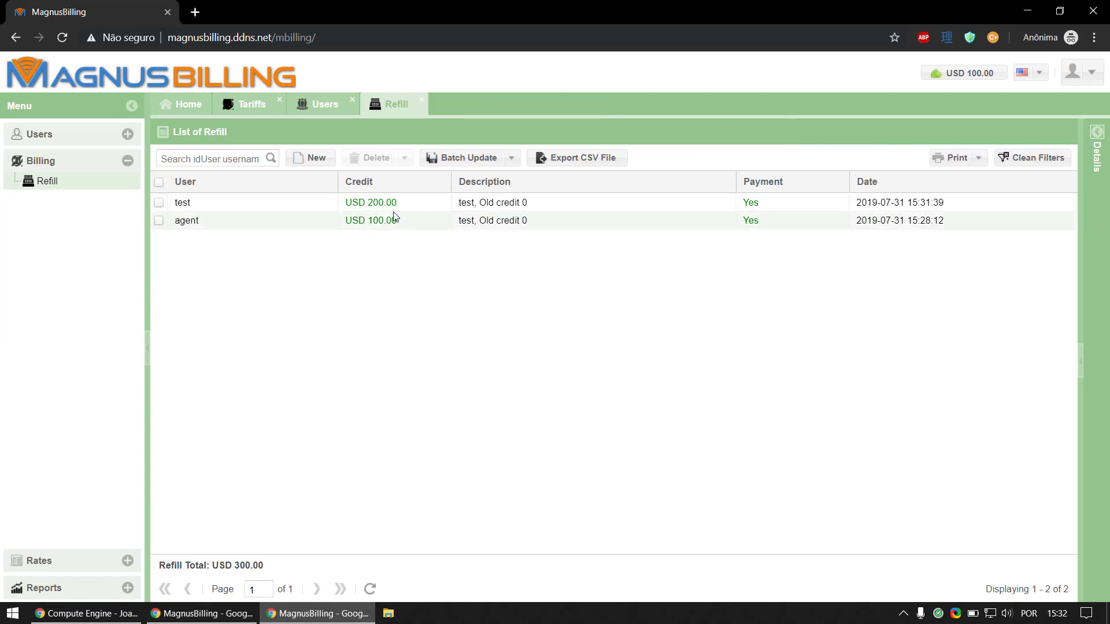
Step: Start a new refill entry and select user test as its user
left_click(422, 209)
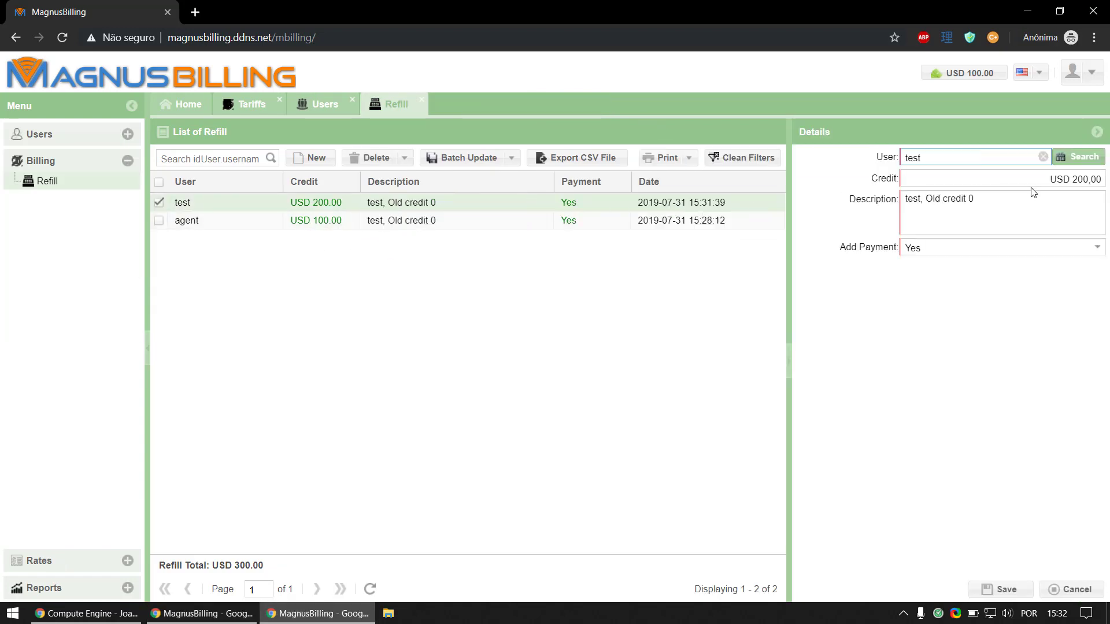
left_click(318, 158)
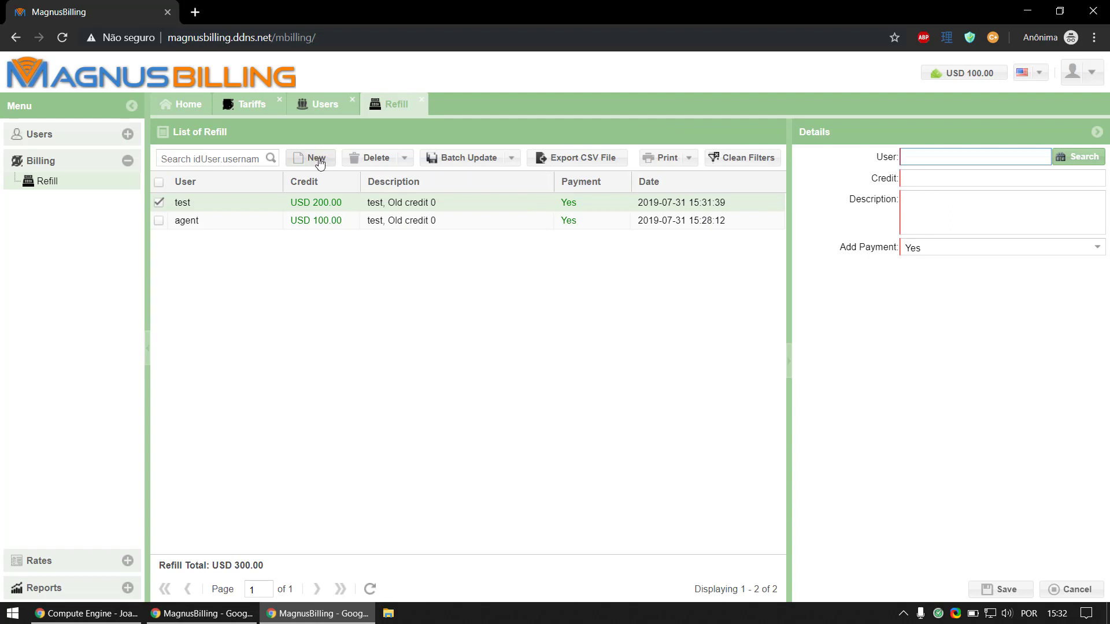
left_click(1073, 161)
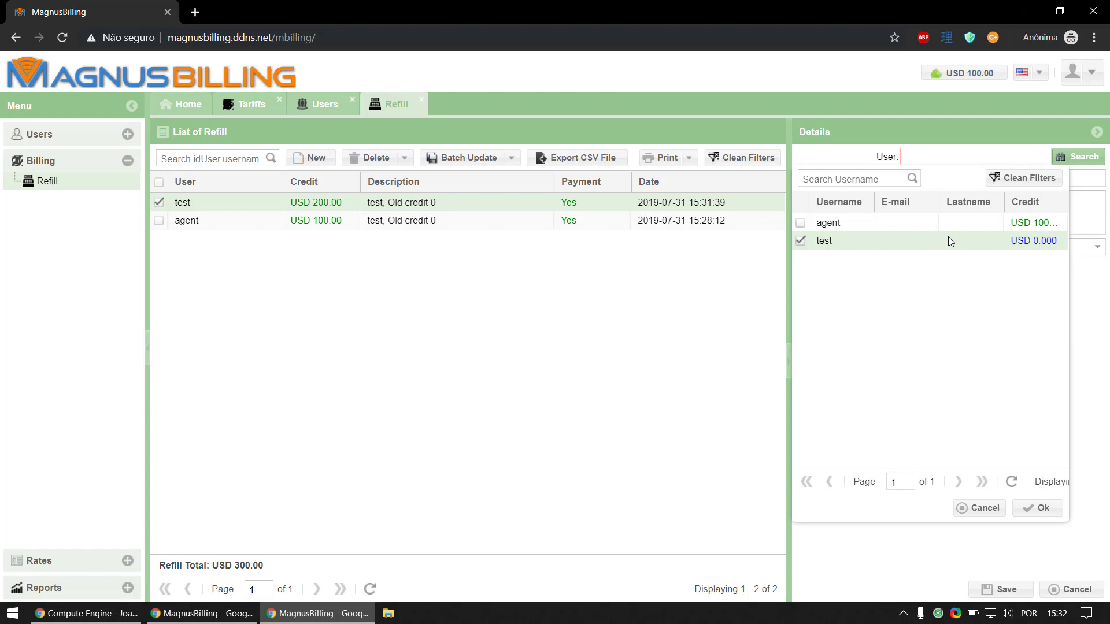
double_click(948, 239)
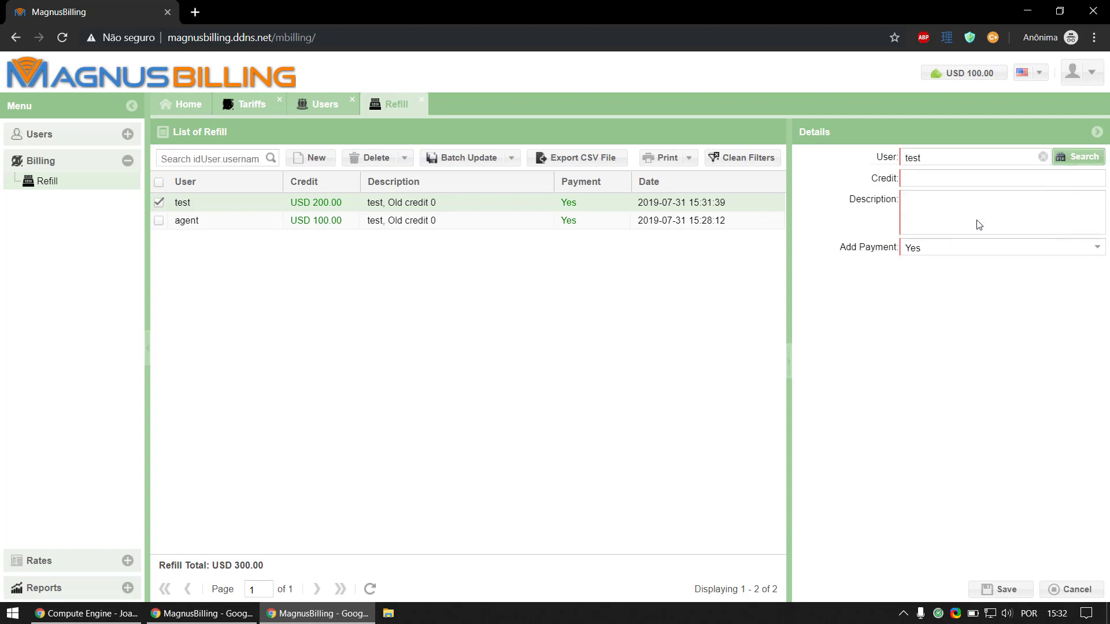
Step: Enter a credit of 301,00 and save; it is rejected for exceeding the 500 refill limit
left_click(1008, 181)
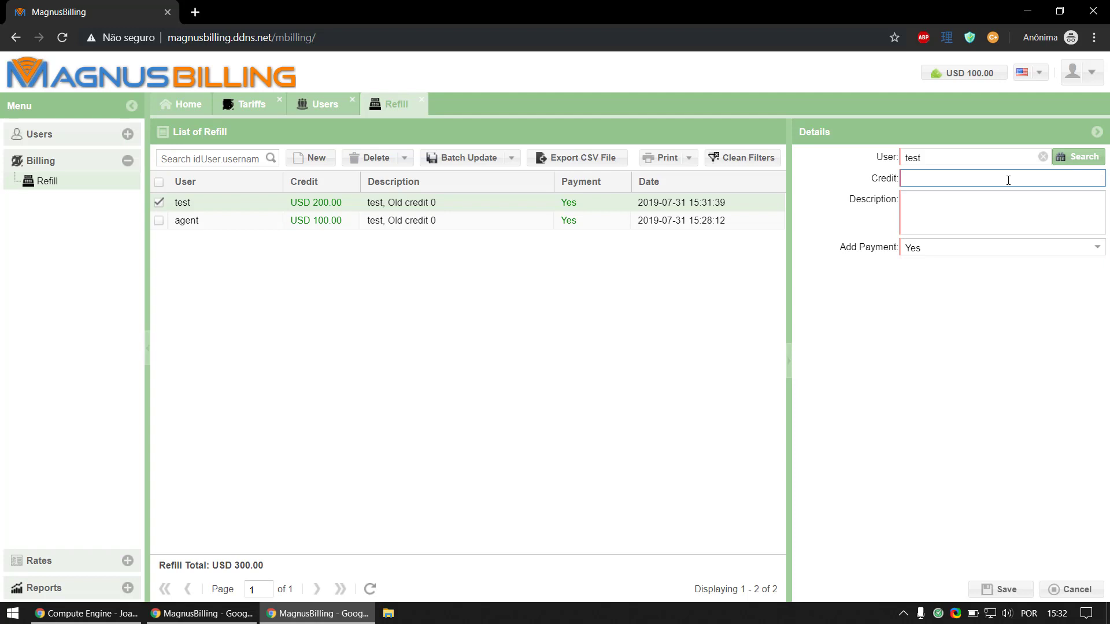
type("30000")
key("BackSpace")
key("BackSpace")
type("00")
left_click(976, 216)
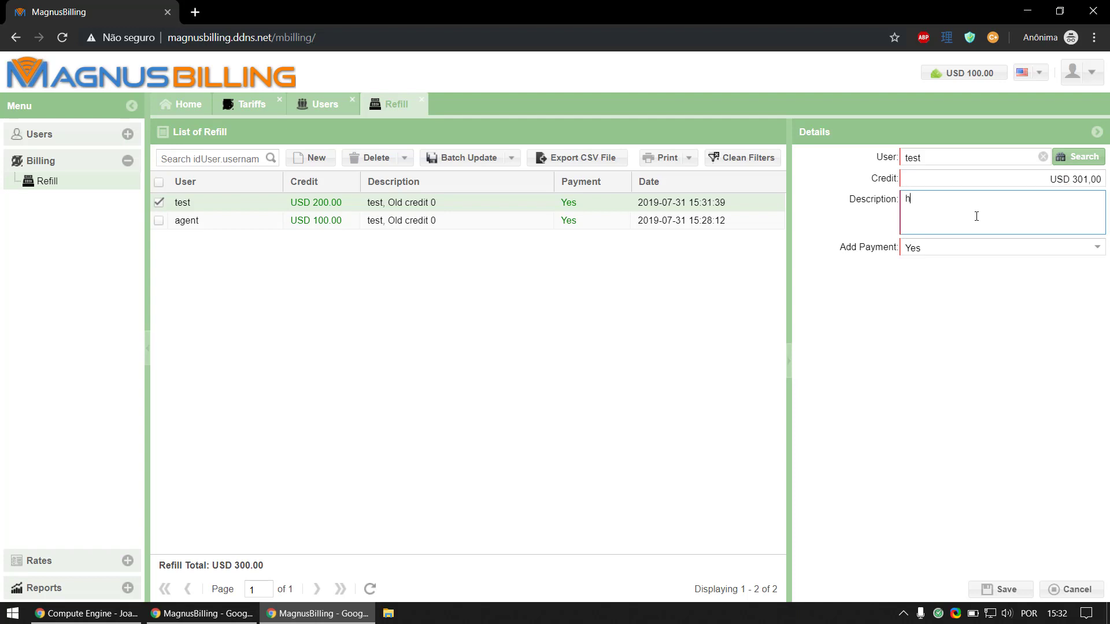
left_click(989, 591)
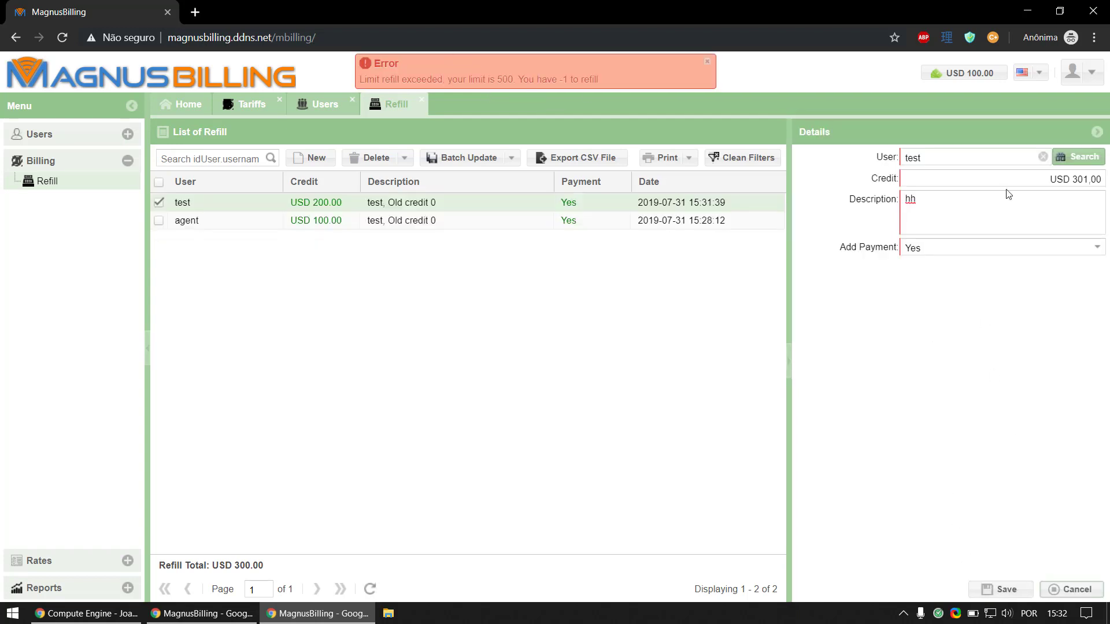
Step: Change the credit to 300,00 and save the refill for test
left_click(1085, 182)
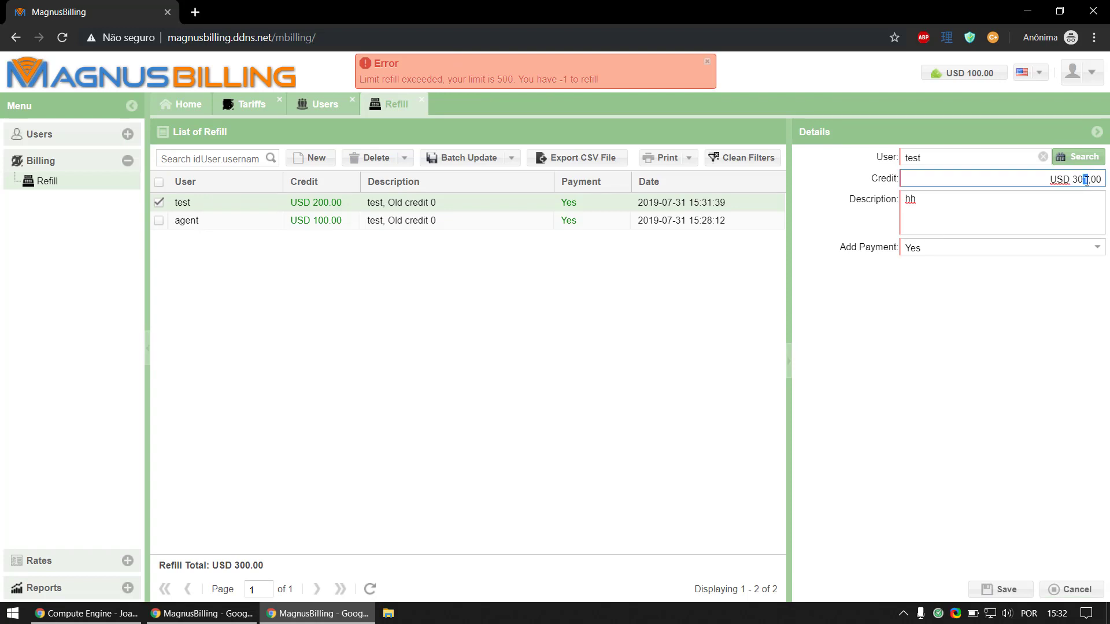
type("10")
key("BackSpace")
key("BackSpace")
key("BackSpace")
type("00")
left_click(1002, 589)
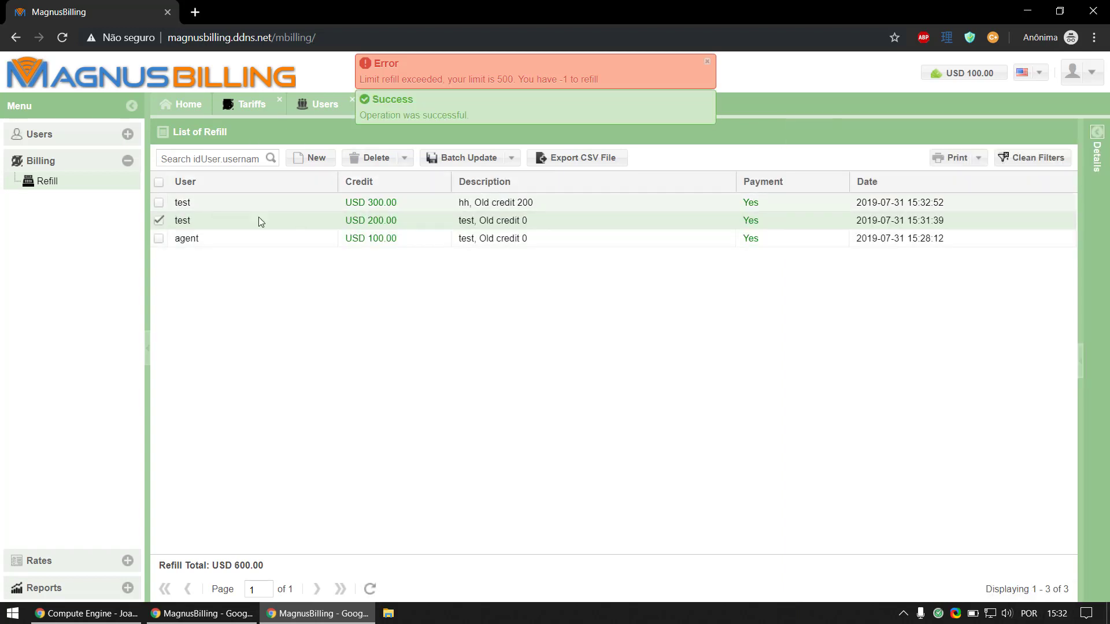
Step: Reload the refill list, dismiss the limit error notice, and go to the Users section
left_click(370, 589)
left_click(442, 332)
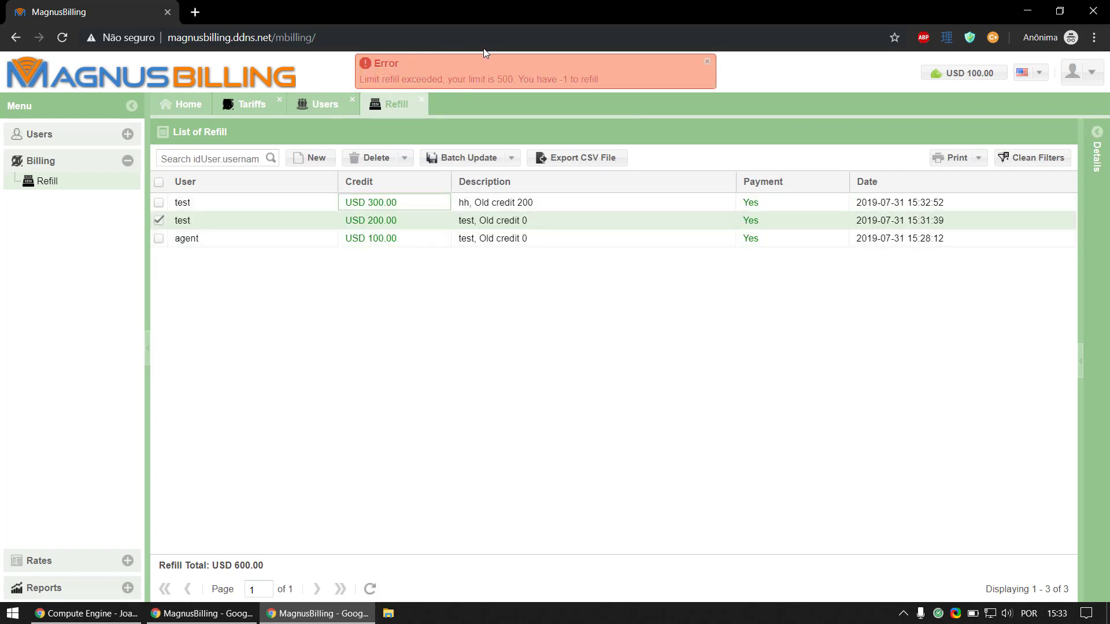
left_click(707, 62)
left_click(84, 143)
left_click(114, 154)
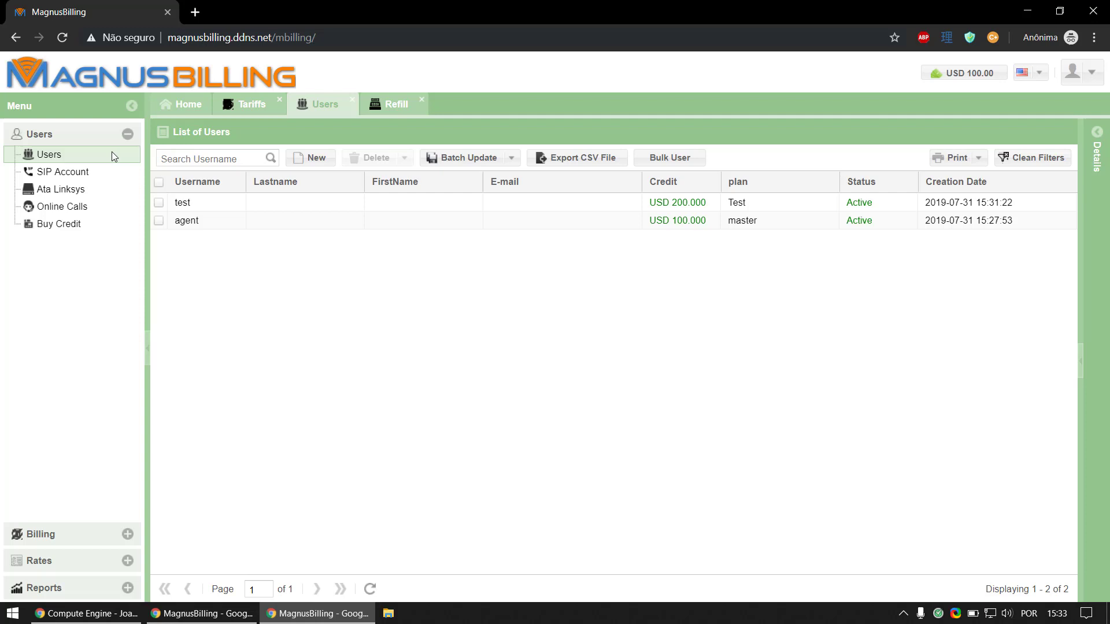
left_click(184, 107)
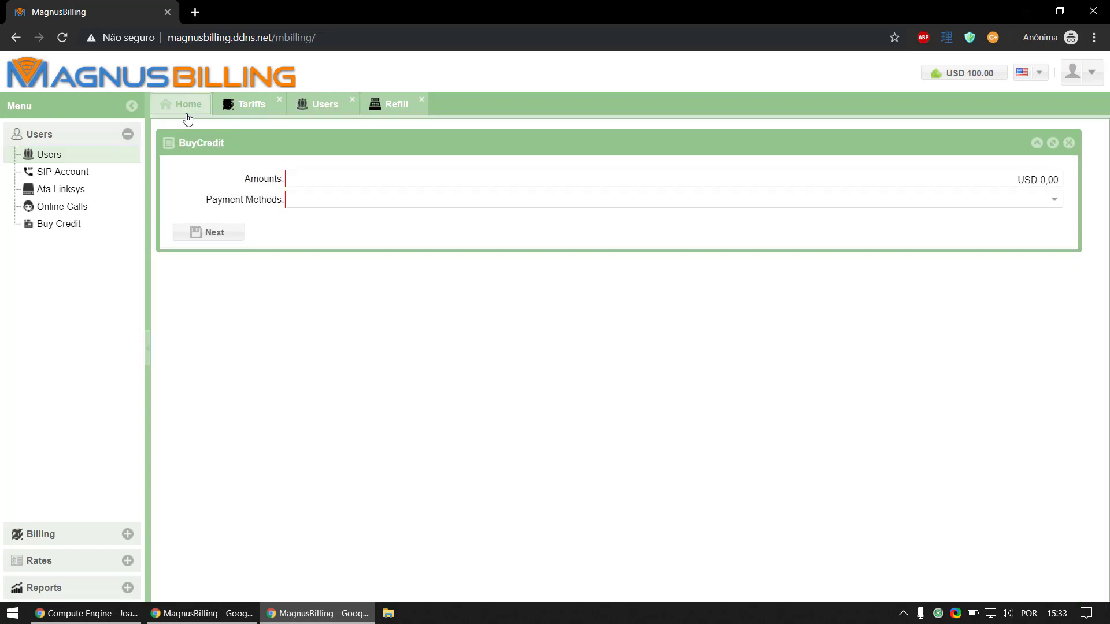
left_click(302, 105)
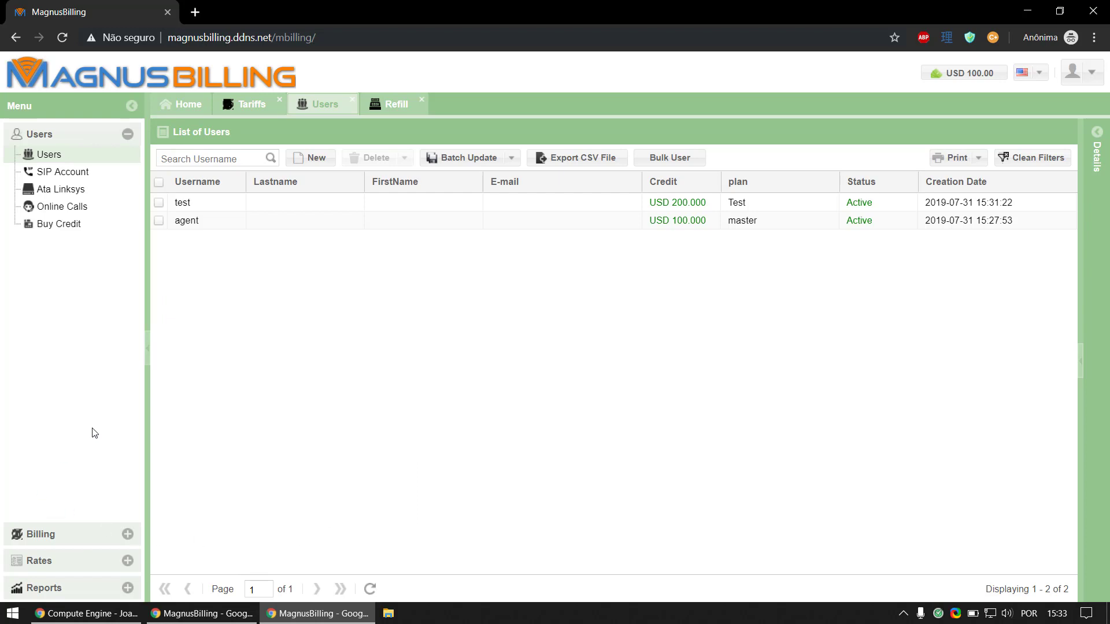